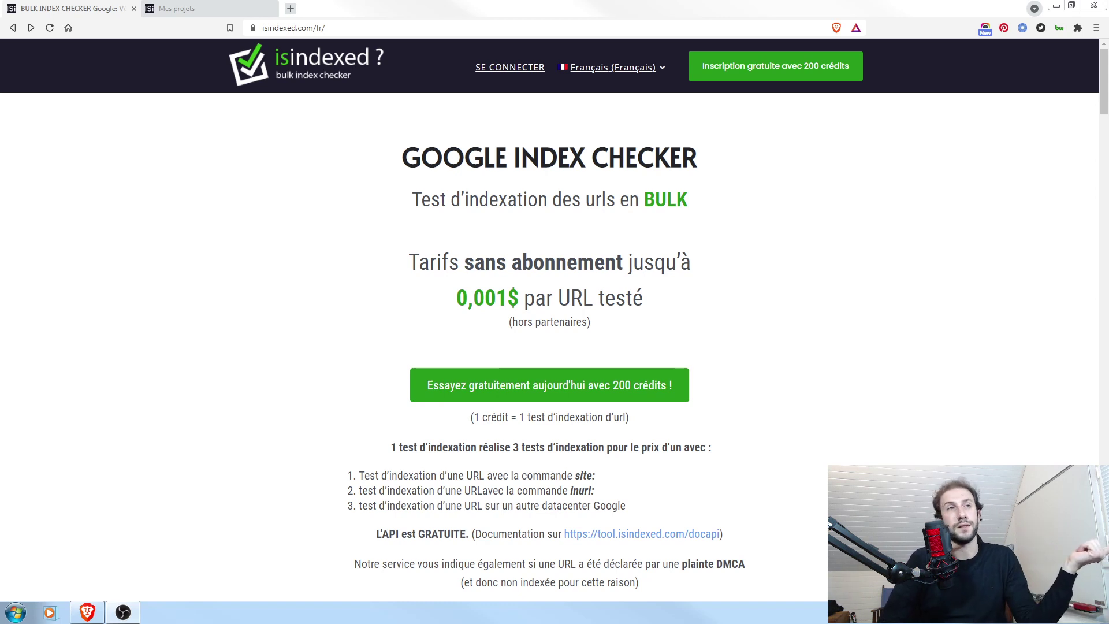
Examine the home page introduction, highlighting the three indexing tests (site:, inurl:, another Google datacenter) and the DMCA complaint notice
{"action": "left_click", "coordinate": [896, 279]}
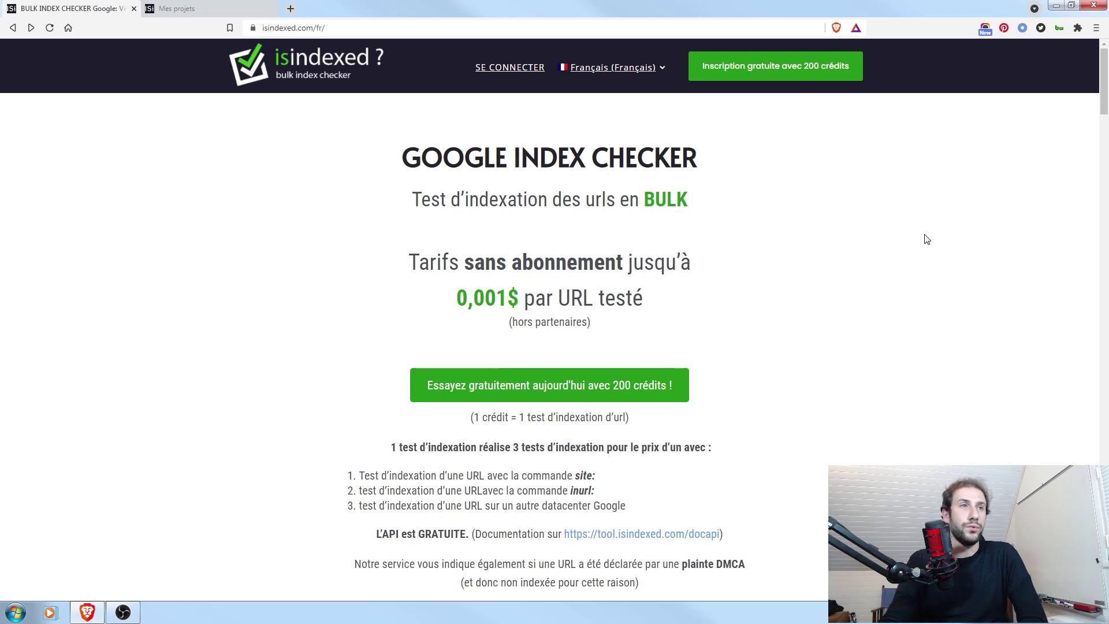
{"action": "scroll", "coordinate": [732, 239], "scroll_direction": "down", "scroll_amount": 1}
{"action": "scroll", "coordinate": [733, 238], "scroll_direction": "down", "scroll_amount": 4}
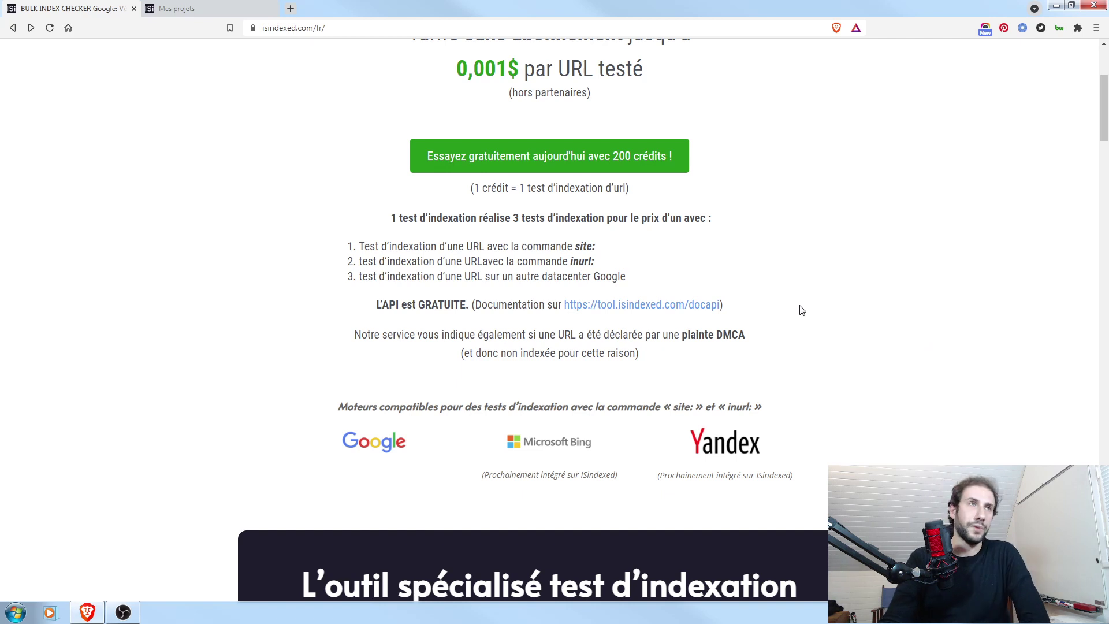
{"action": "left_click_drag", "start_coordinate": [599, 247], "coordinate": [359, 247]}
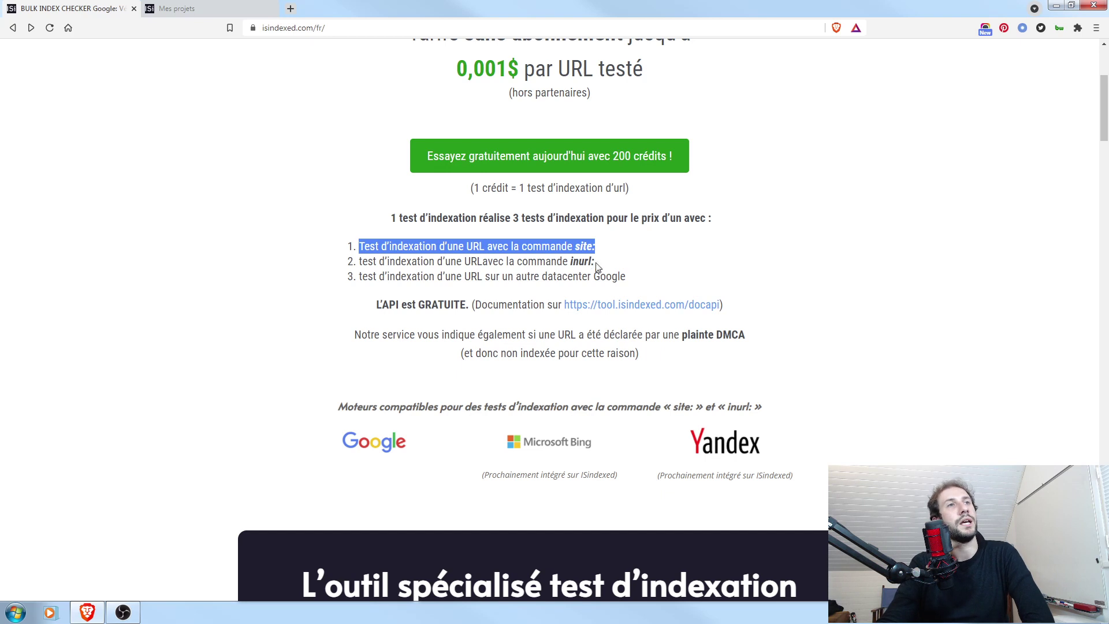
{"action": "left_click_drag", "start_coordinate": [611, 263], "coordinate": [352, 265]}
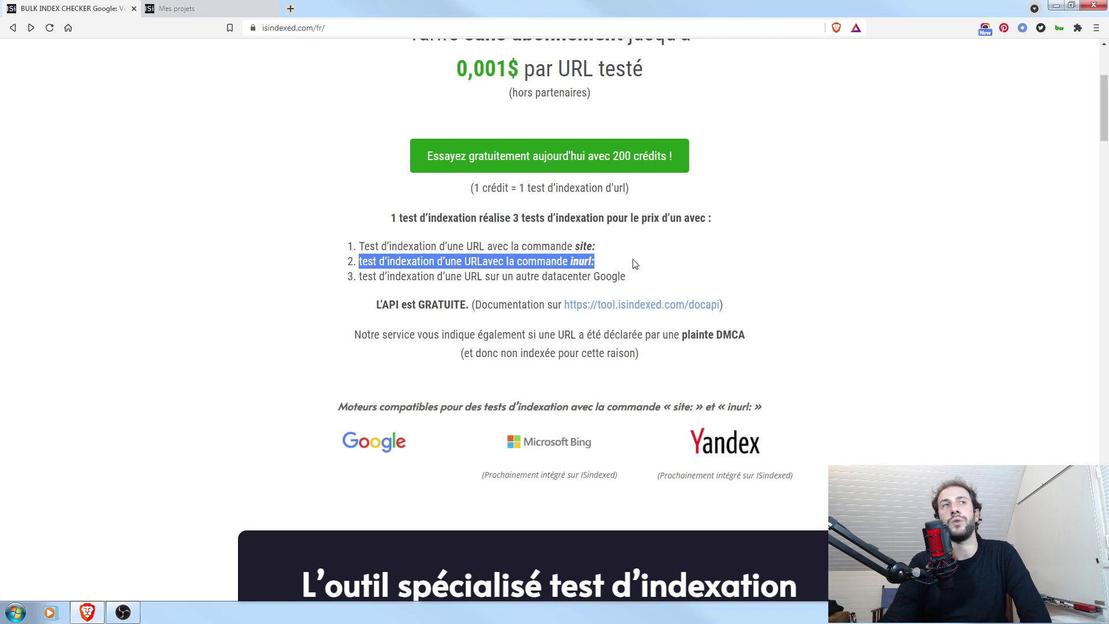
{"action": "left_click_drag", "start_coordinate": [635, 278], "coordinate": [358, 277]}
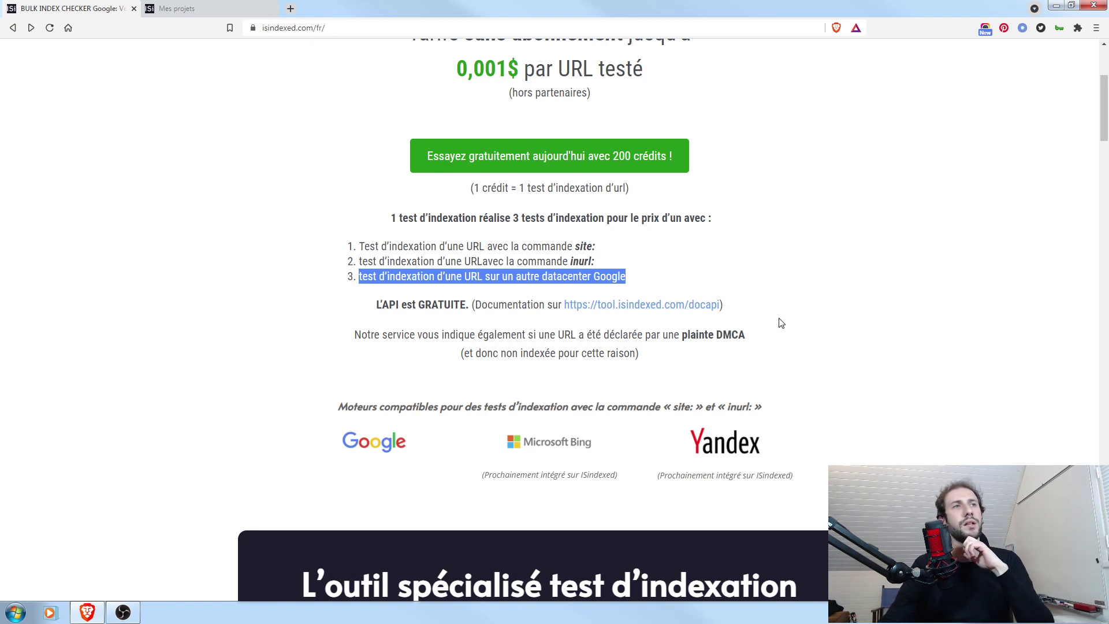
{"action": "left_click_drag", "start_coordinate": [362, 335], "coordinate": [765, 341]}
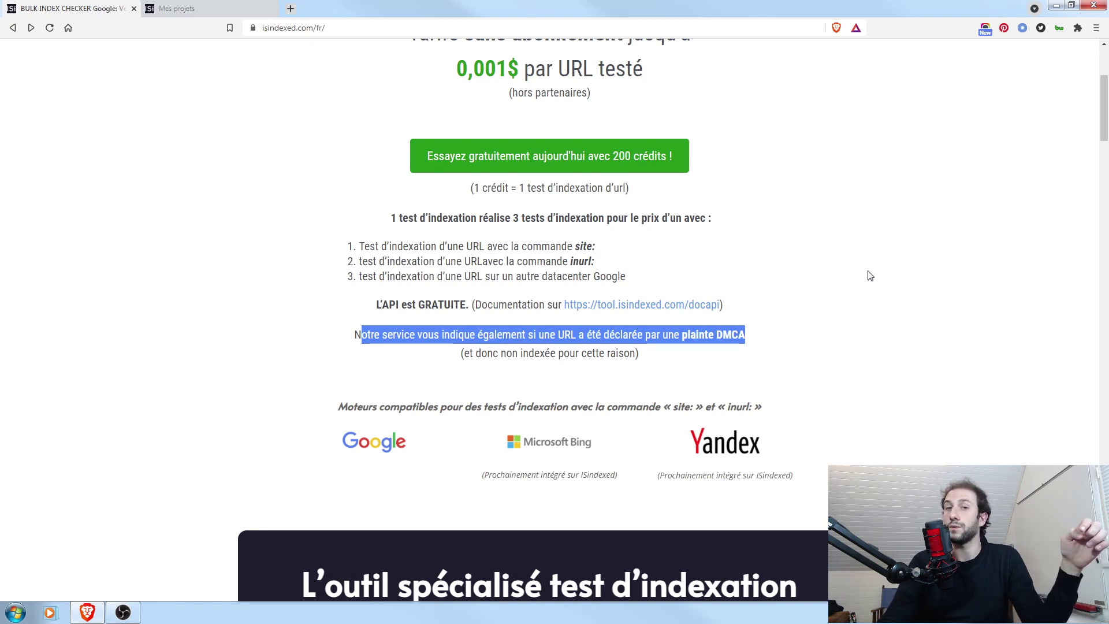
{"action": "left_click", "coordinate": [895, 265]}
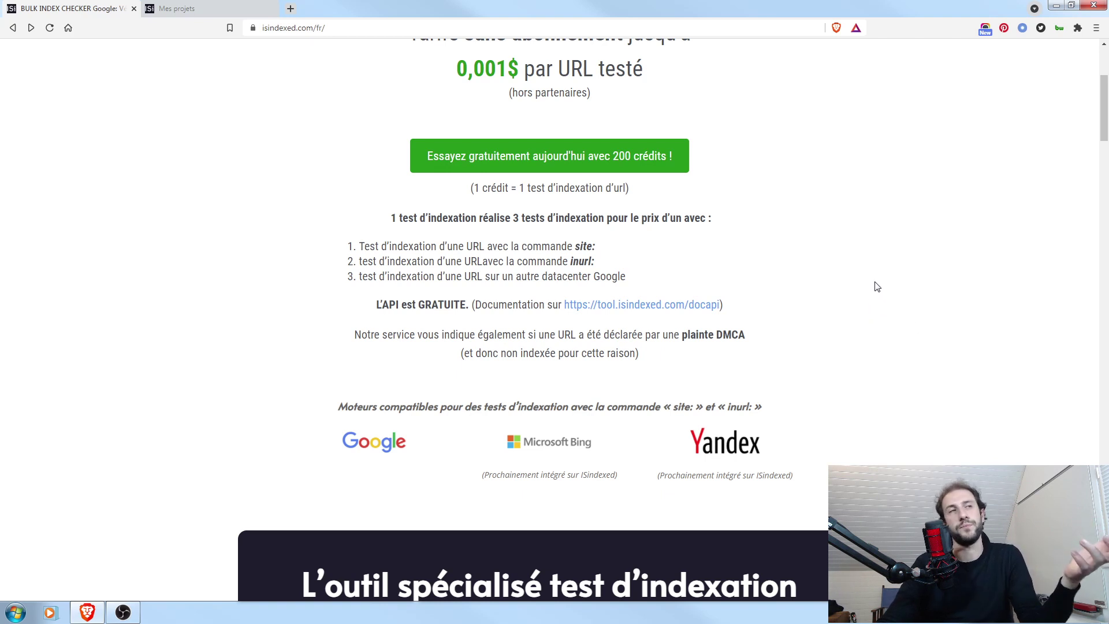
Review the home page's tool screenshots, the Avantages isindexed section and the usage examples, continuing down to the Tarifs section
{"action": "scroll", "coordinate": [884, 271], "scroll_direction": "down", "scroll_amount": 3}
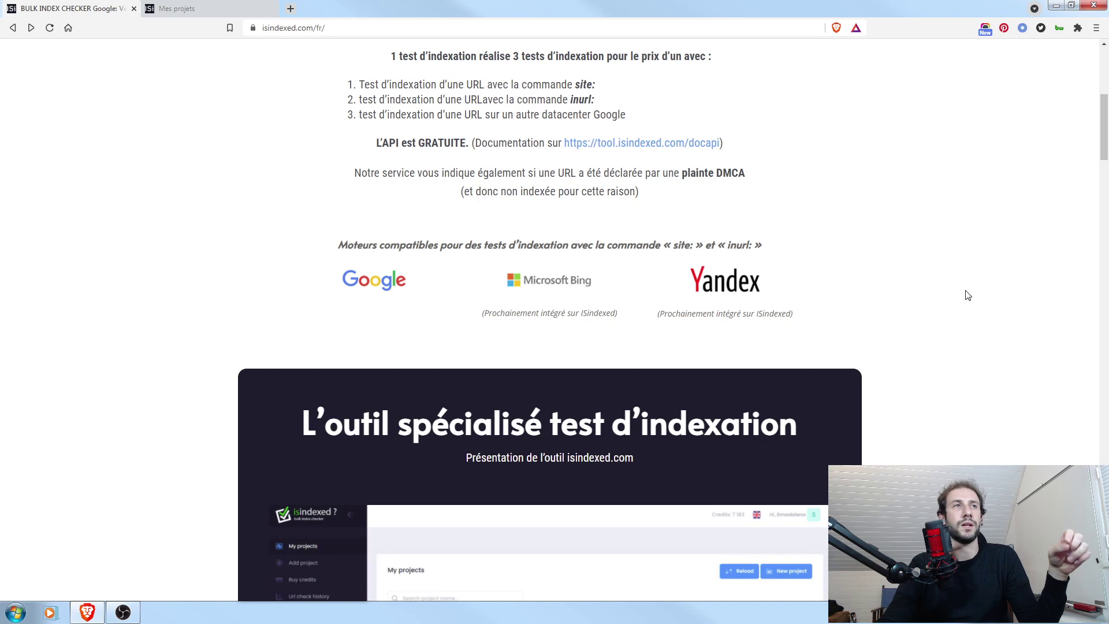
{"action": "scroll", "coordinate": [947, 305], "scroll_direction": "down", "scroll_amount": 1}
{"action": "scroll", "coordinate": [948, 306], "scroll_direction": "down", "scroll_amount": 10}
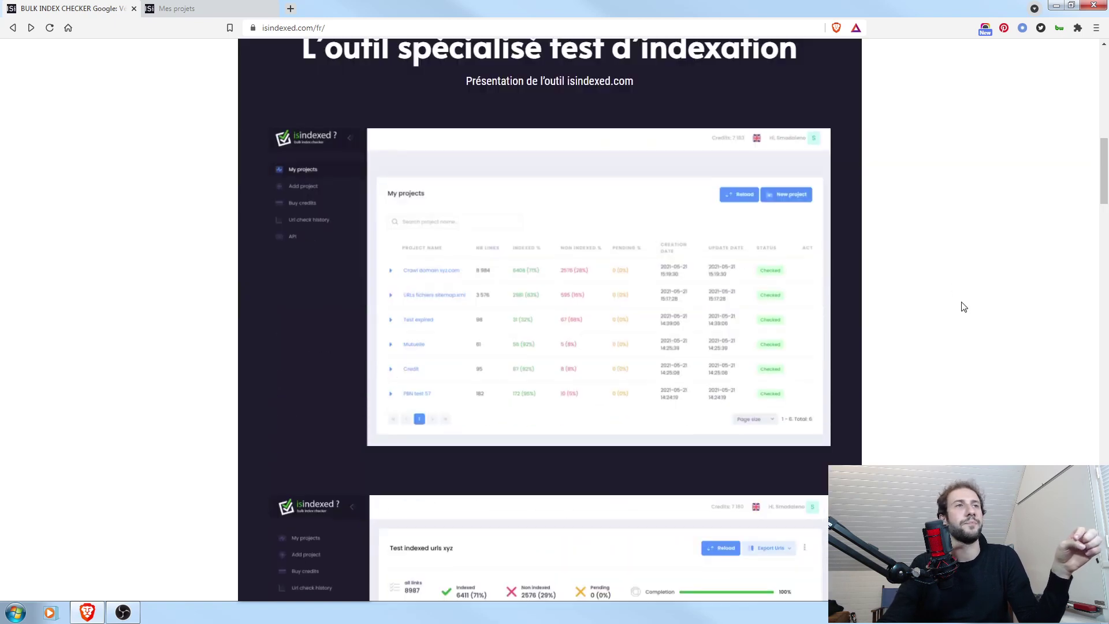
{"action": "scroll", "coordinate": [912, 226], "scroll_direction": "down", "scroll_amount": 10}
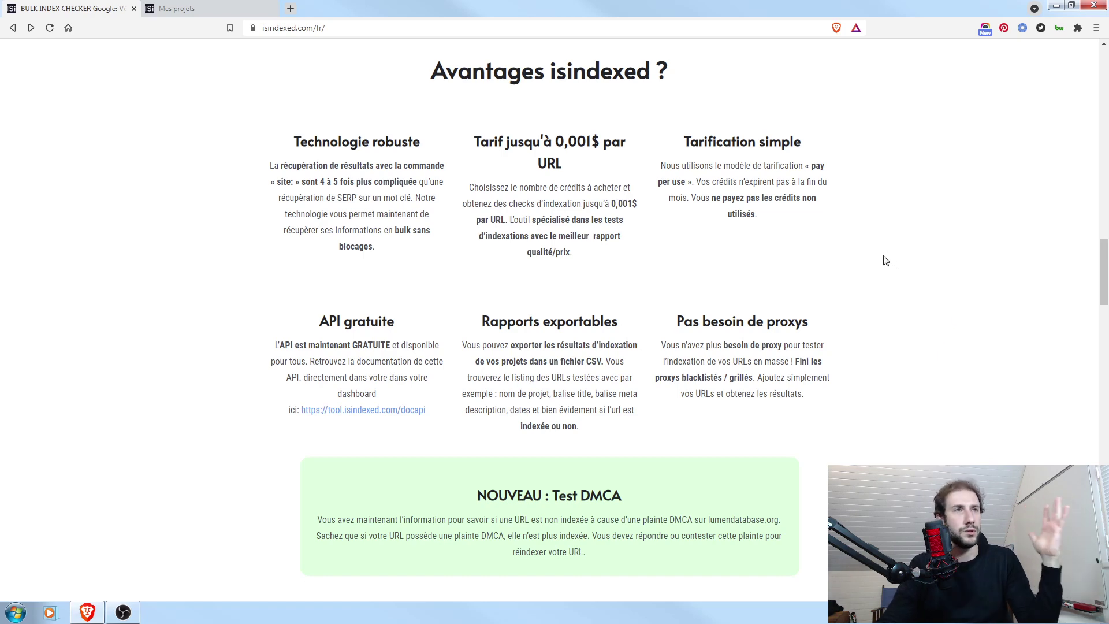
{"action": "scroll", "coordinate": [903, 257], "scroll_direction": "down", "scroll_amount": 2}
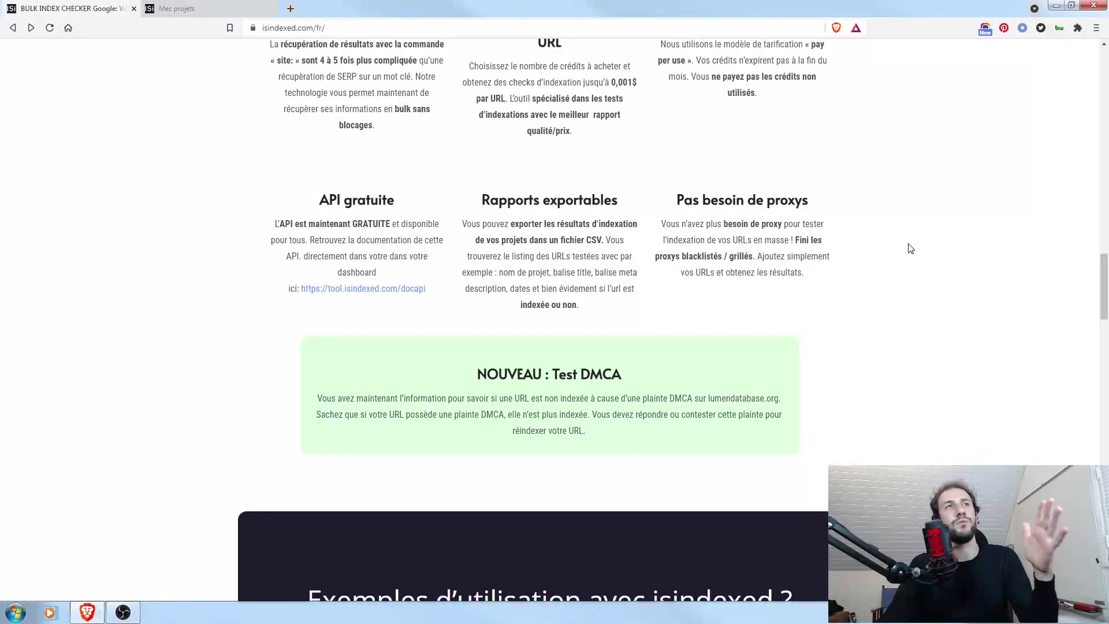
{"action": "scroll", "coordinate": [908, 249], "scroll_direction": "up", "scroll_amount": 2}
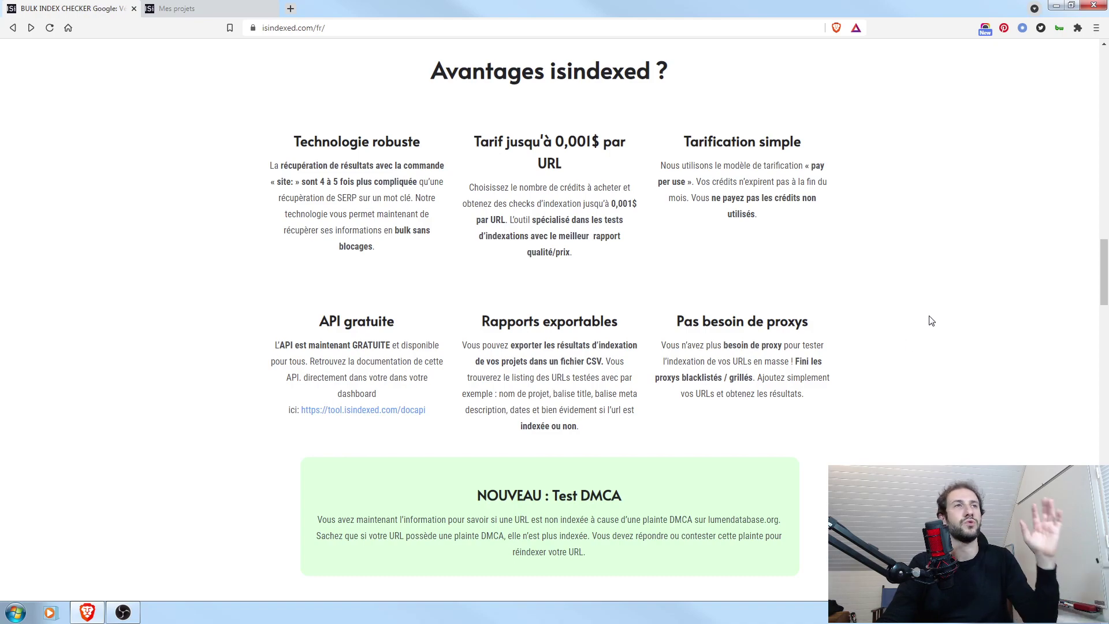
{"action": "scroll", "coordinate": [982, 272], "scroll_direction": "down", "scroll_amount": 10}
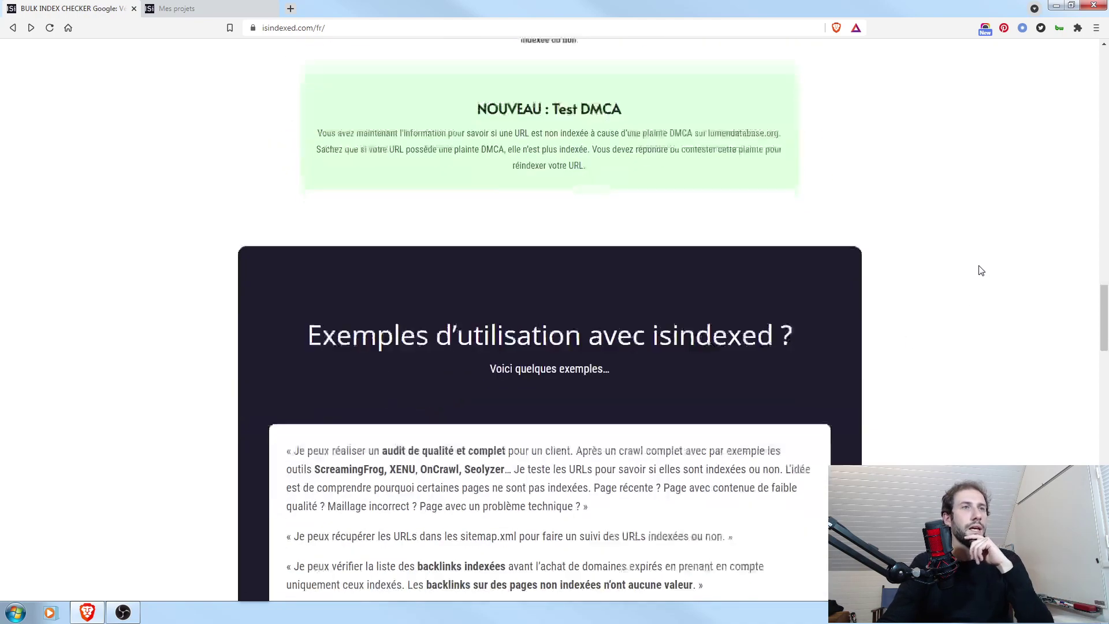
{"action": "scroll", "coordinate": [976, 268], "scroll_direction": "down", "scroll_amount": 15}
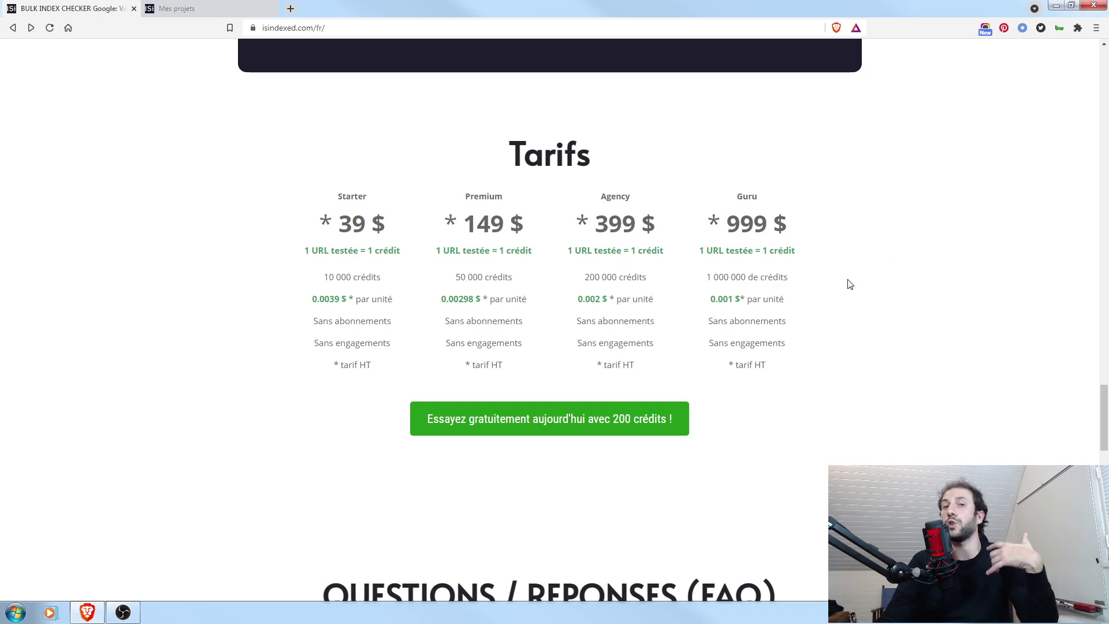
Compare the per-unit prices of the Starter, Premium, Agency and Guru plans, and return to the start of the page
{"action": "left_click_drag", "start_coordinate": [313, 300], "coordinate": [795, 307]}
{"action": "left_click", "coordinate": [819, 288]}
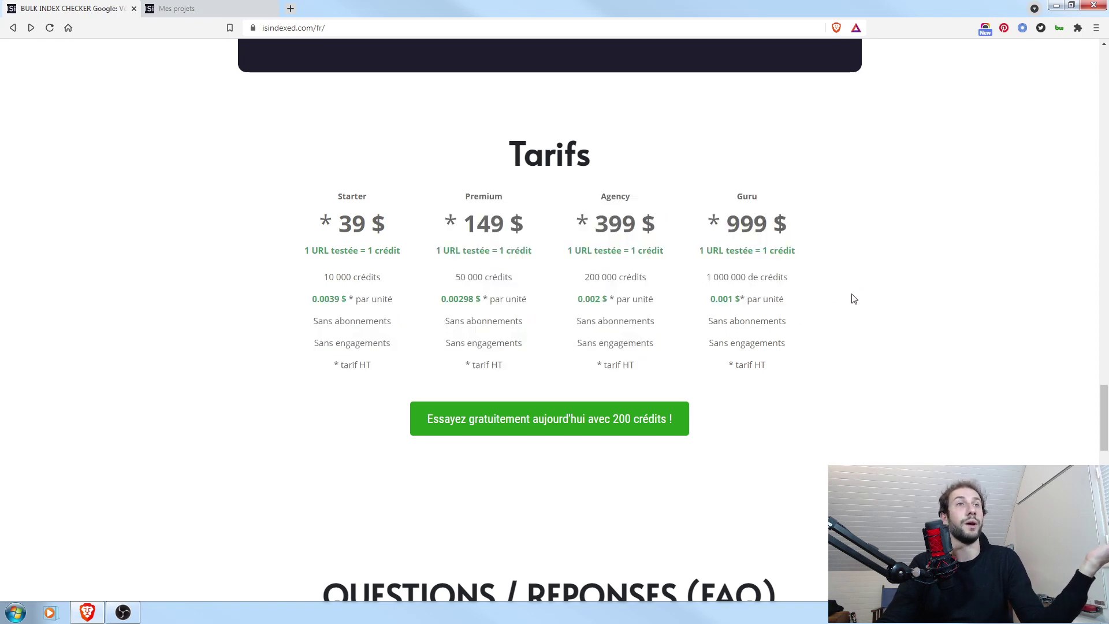
{"action": "scroll", "coordinate": [862, 247], "scroll_direction": "down", "scroll_amount": 3}
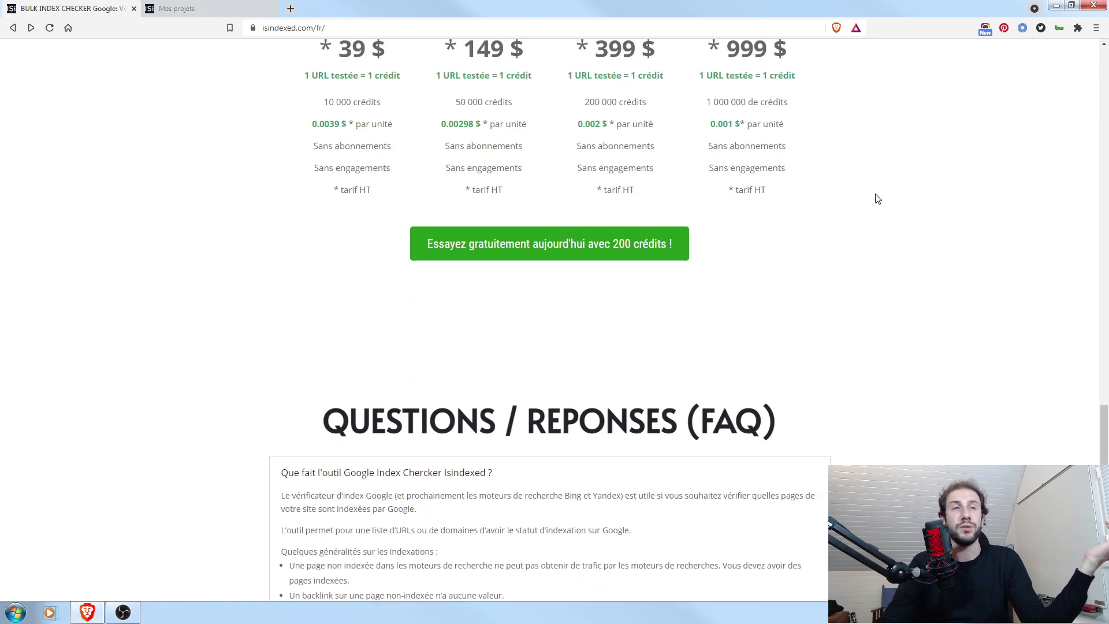
{"action": "scroll", "coordinate": [885, 191], "scroll_direction": "up", "scroll_amount": 2}
{"action": "scroll", "coordinate": [887, 191], "scroll_direction": "up", "scroll_amount": 3}
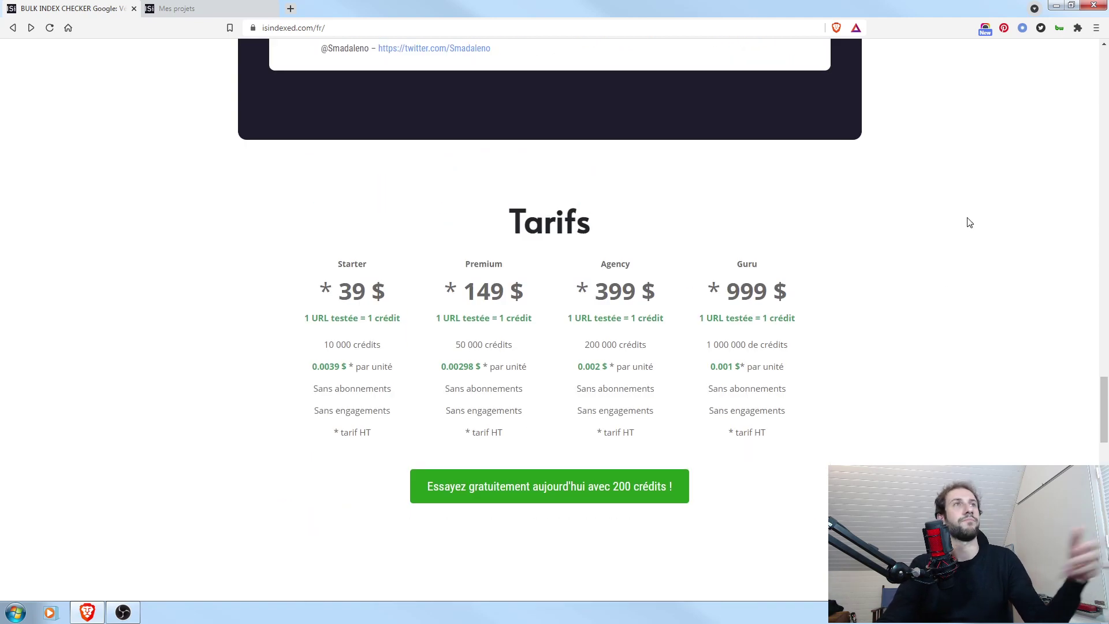
{"action": "key", "text": "Home"}
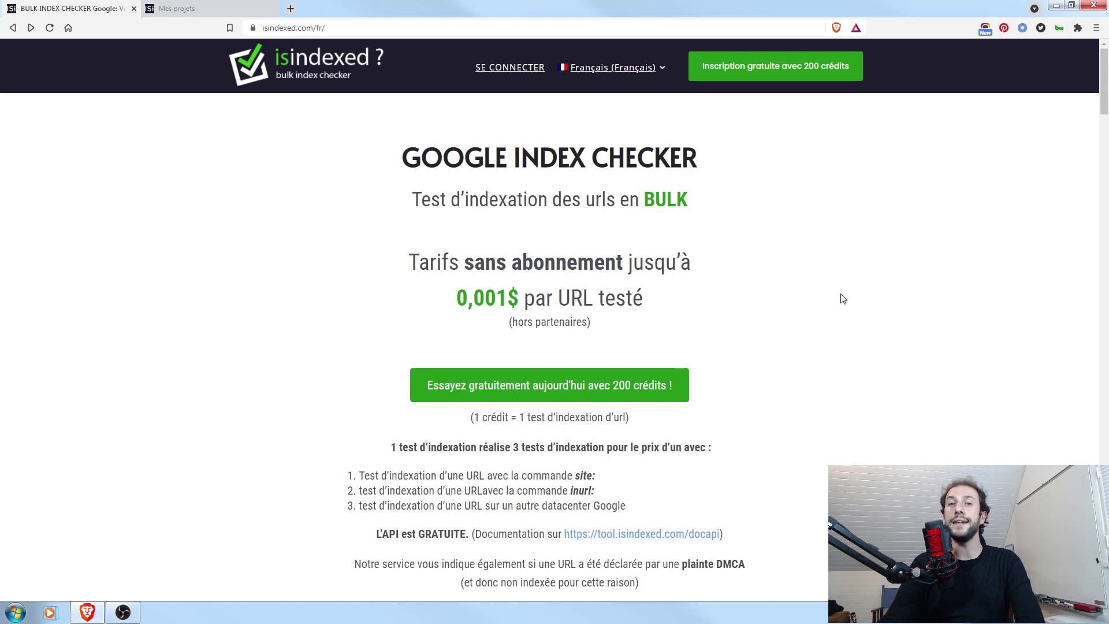
Switch to the tool's project dashboard and open the new project form to inspect its name, description and link list fields
{"action": "left_click", "coordinate": [247, 7]}
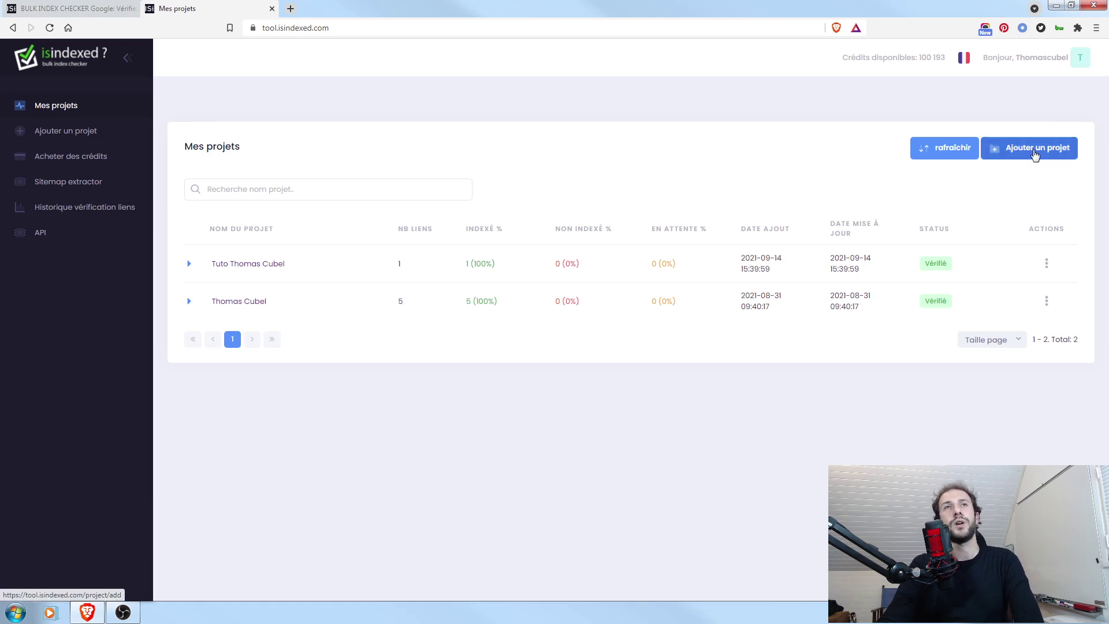
{"action": "left_click", "coordinate": [1034, 154]}
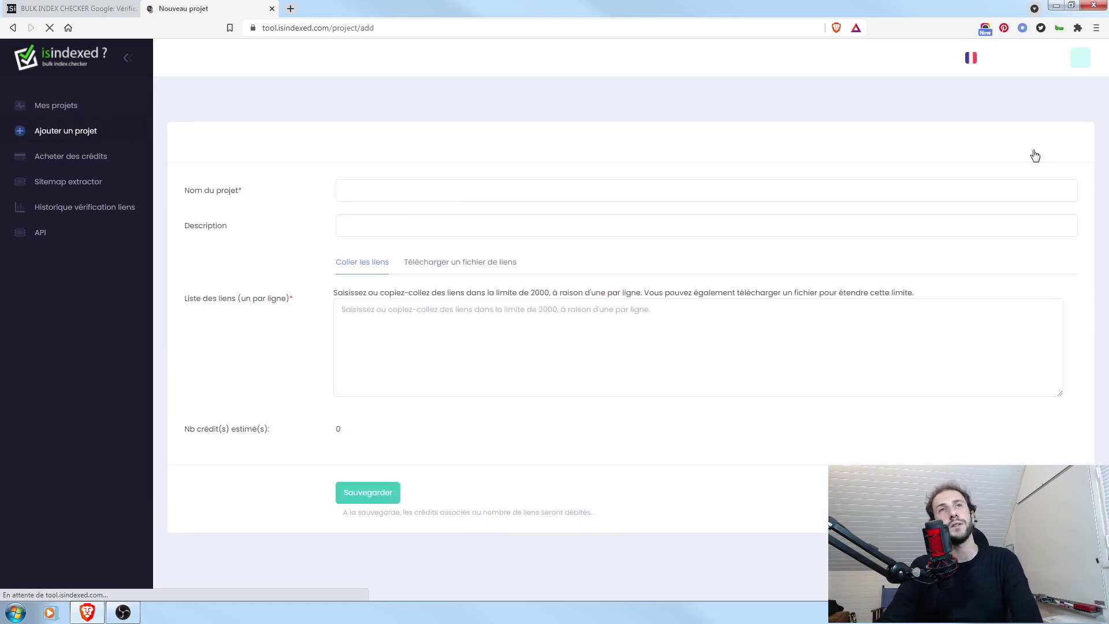
{"action": "left_click", "coordinate": [446, 189]}
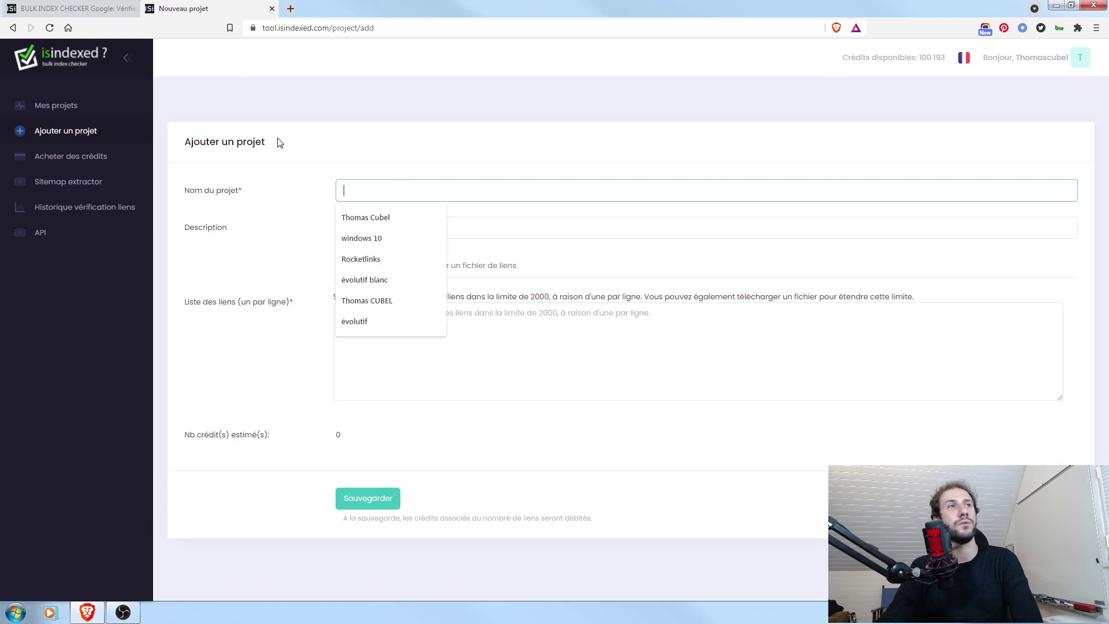
{"action": "left_click", "coordinate": [281, 141]}
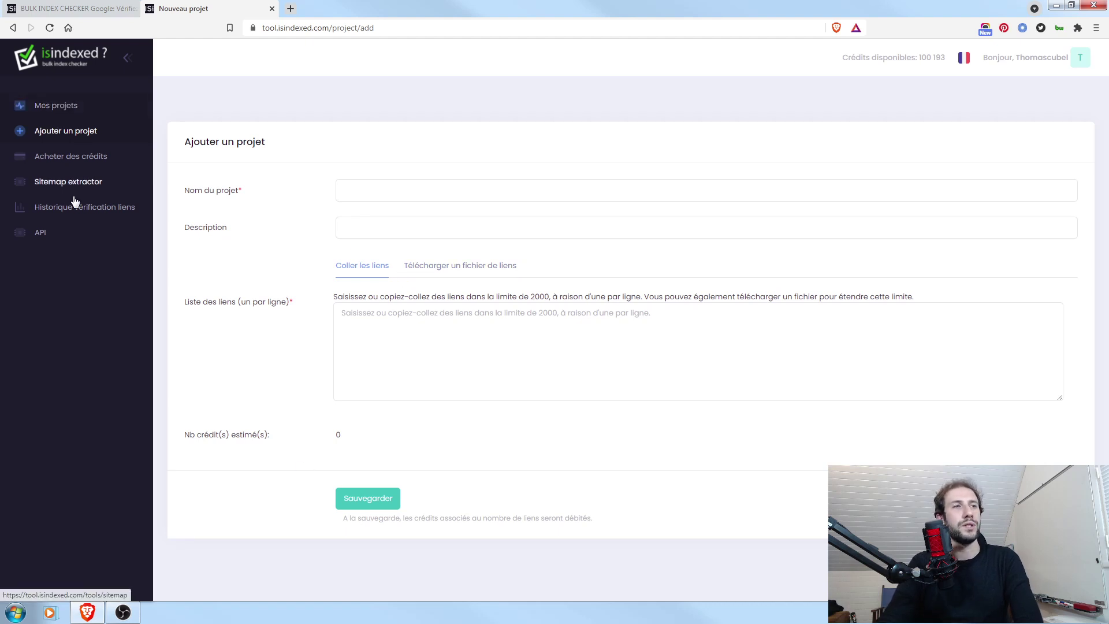
Return to the project list and examine the second project's link count, indexed, non-indexed and pending shares, dates and status
{"action": "left_click", "coordinate": [56, 104]}
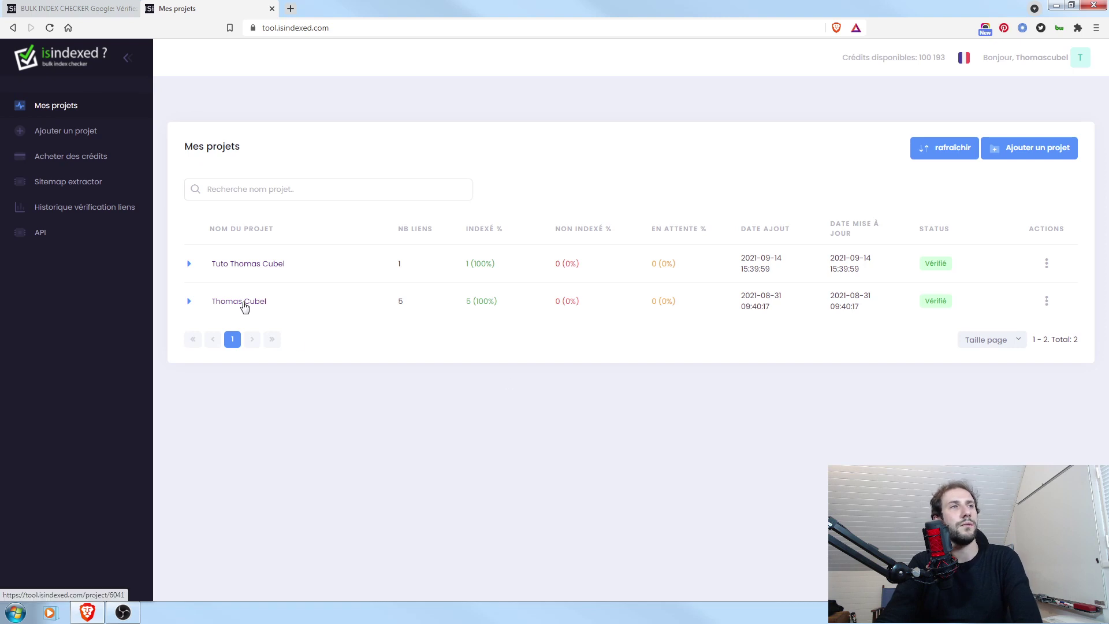
{"action": "left_click_drag", "start_coordinate": [409, 307], "coordinate": [393, 307]}
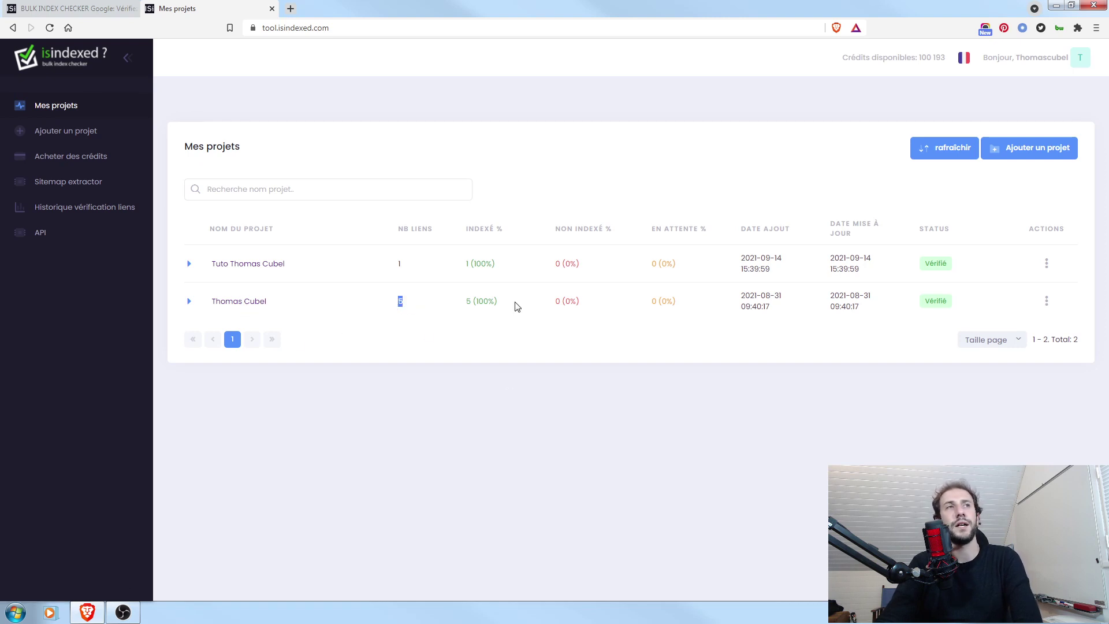
{"action": "left_click_drag", "start_coordinate": [515, 307], "coordinate": [463, 310]}
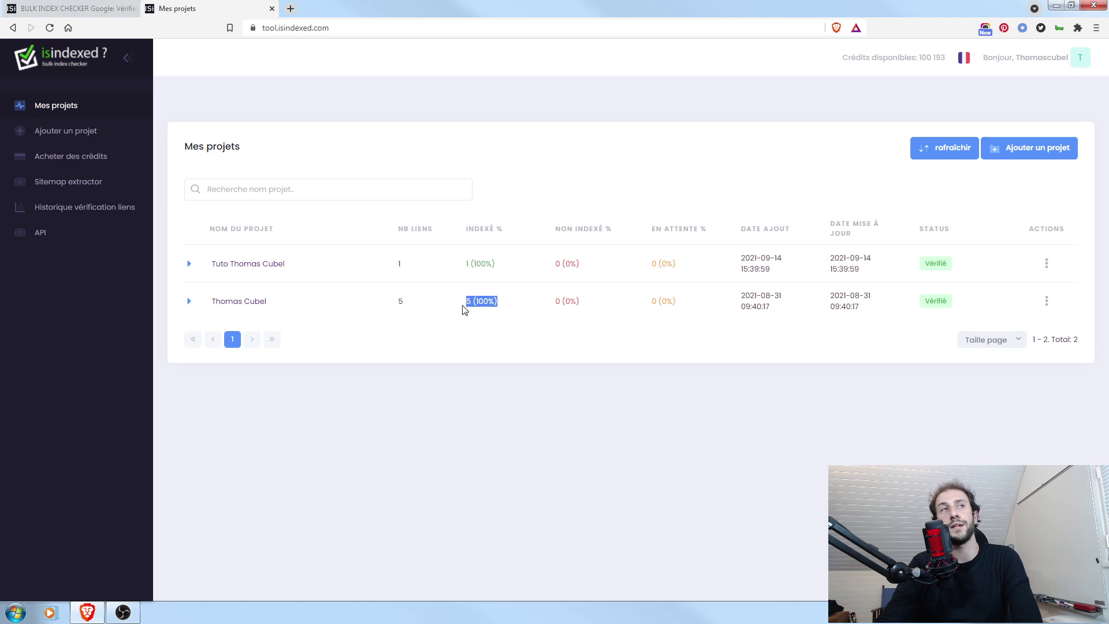
{"action": "left_click_drag", "start_coordinate": [607, 303], "coordinate": [547, 308]}
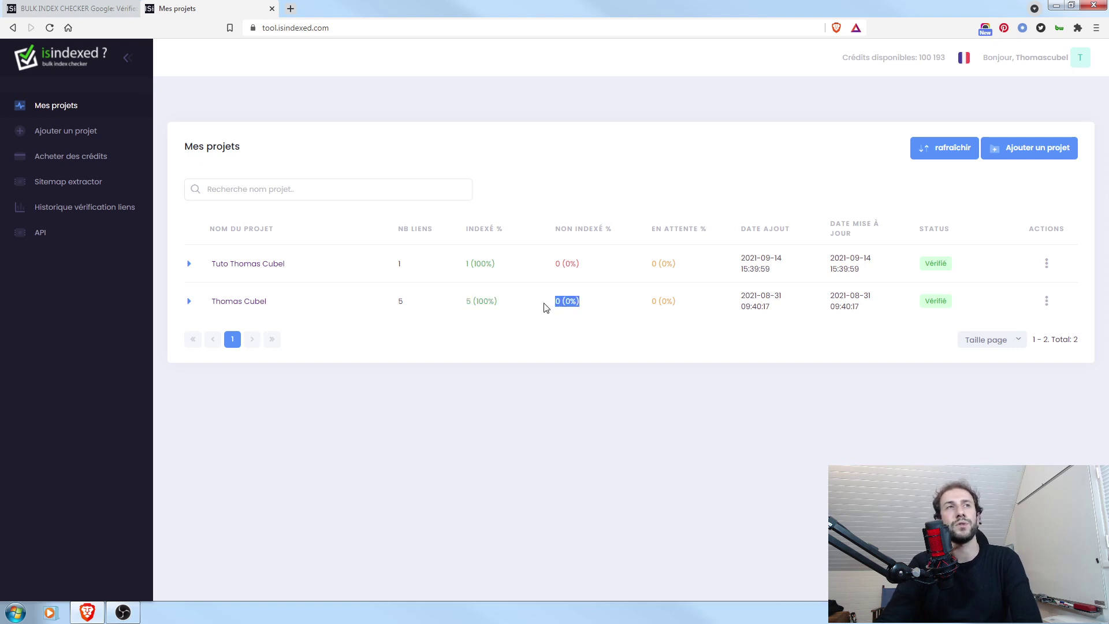
{"action": "left_click_drag", "start_coordinate": [694, 304], "coordinate": [640, 307]}
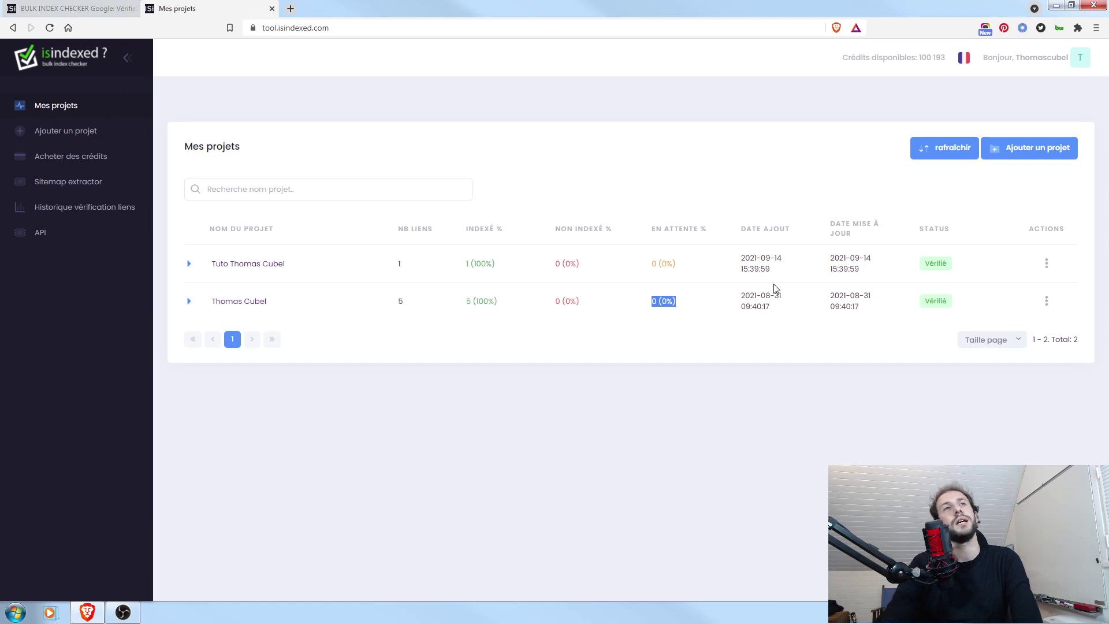
{"action": "left_click_drag", "start_coordinate": [785, 315], "coordinate": [739, 297]}
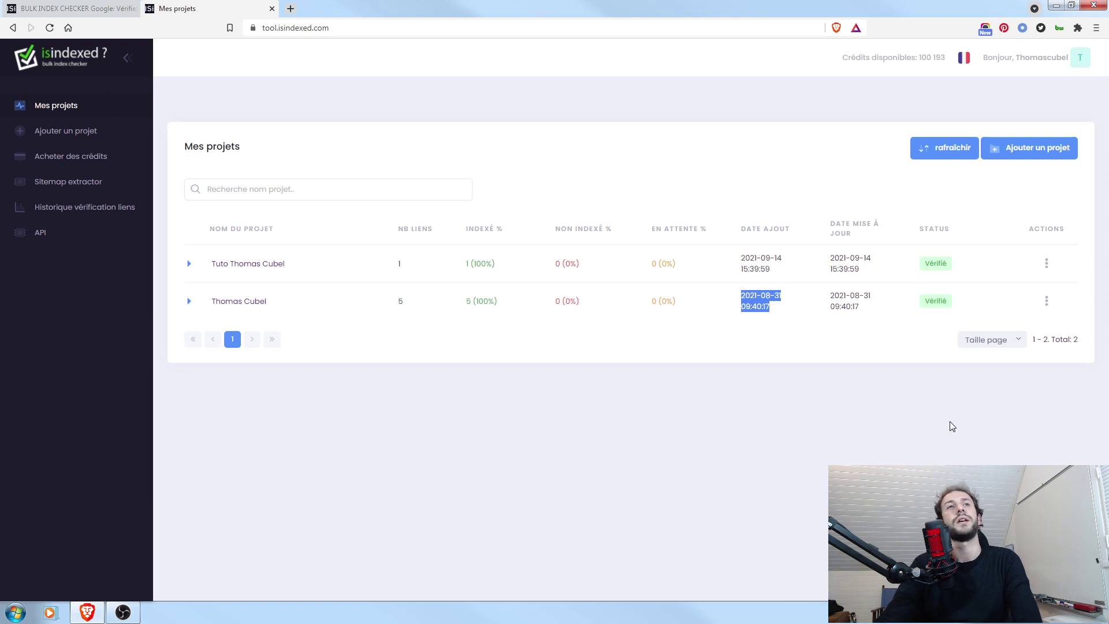
{"action": "left_click_drag", "start_coordinate": [867, 316], "coordinate": [819, 289]}
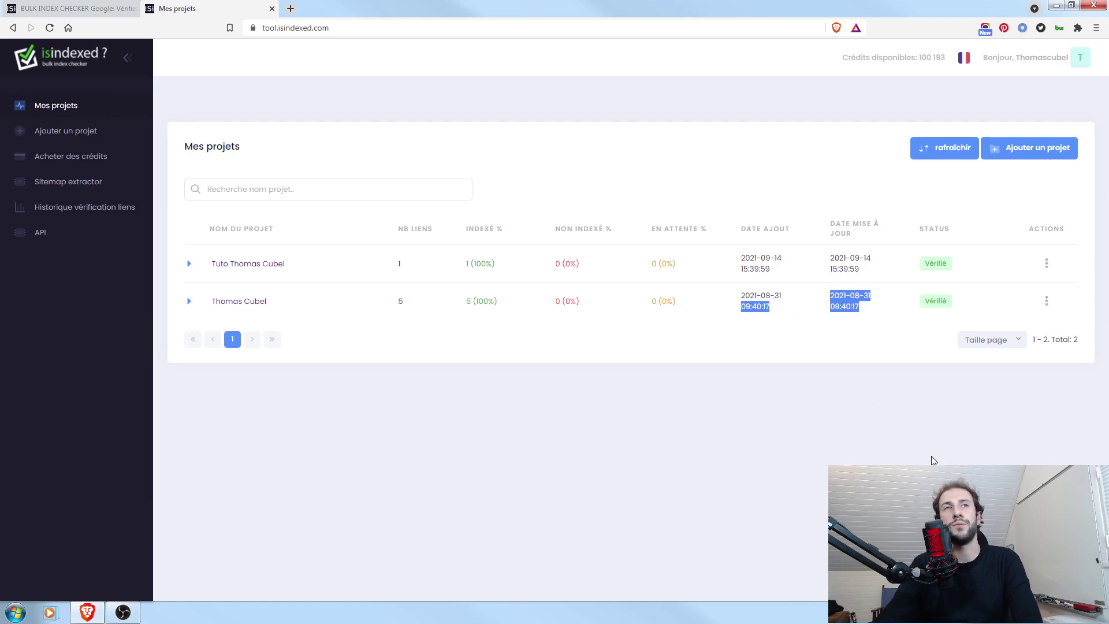
{"action": "left_click", "coordinate": [872, 310]}
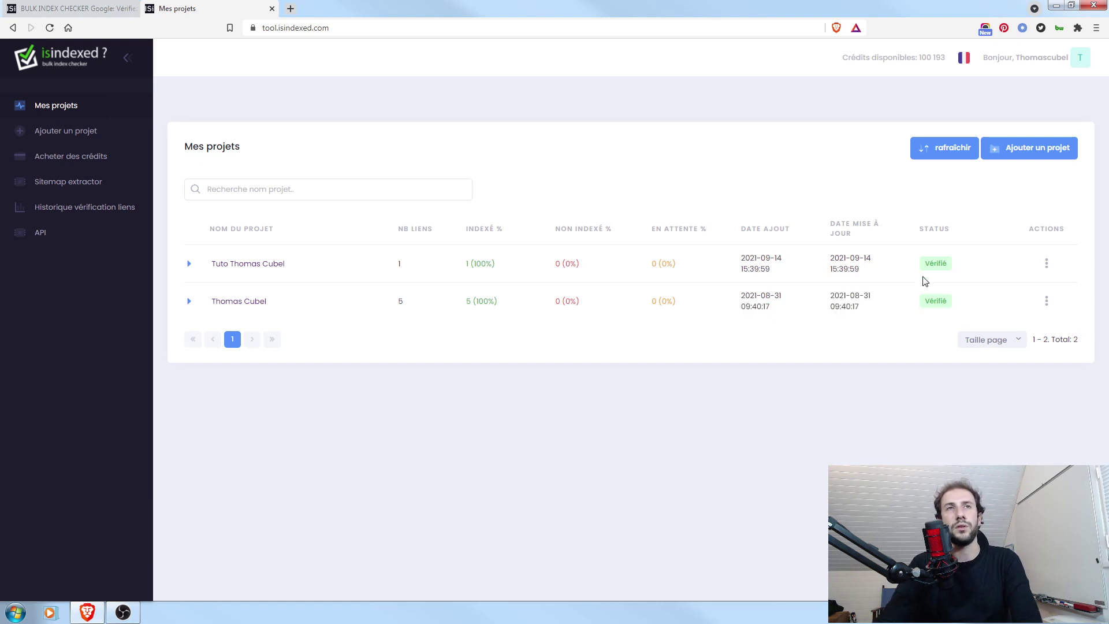
{"action": "left_click_drag", "start_coordinate": [970, 304], "coordinate": [919, 311]}
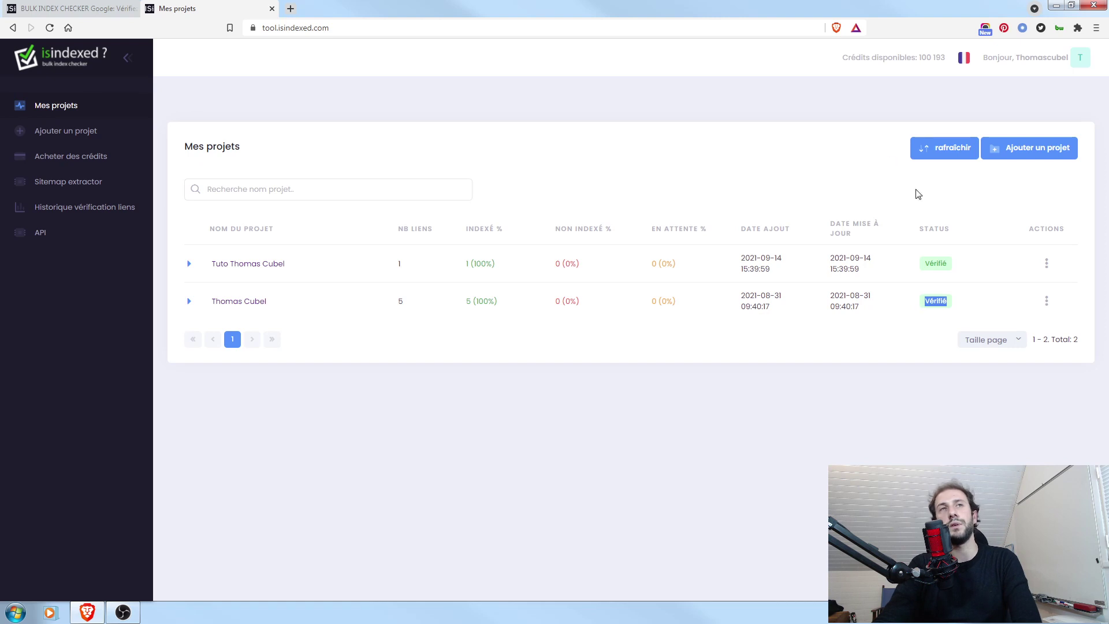
{"action": "left_click", "coordinate": [731, 455]}
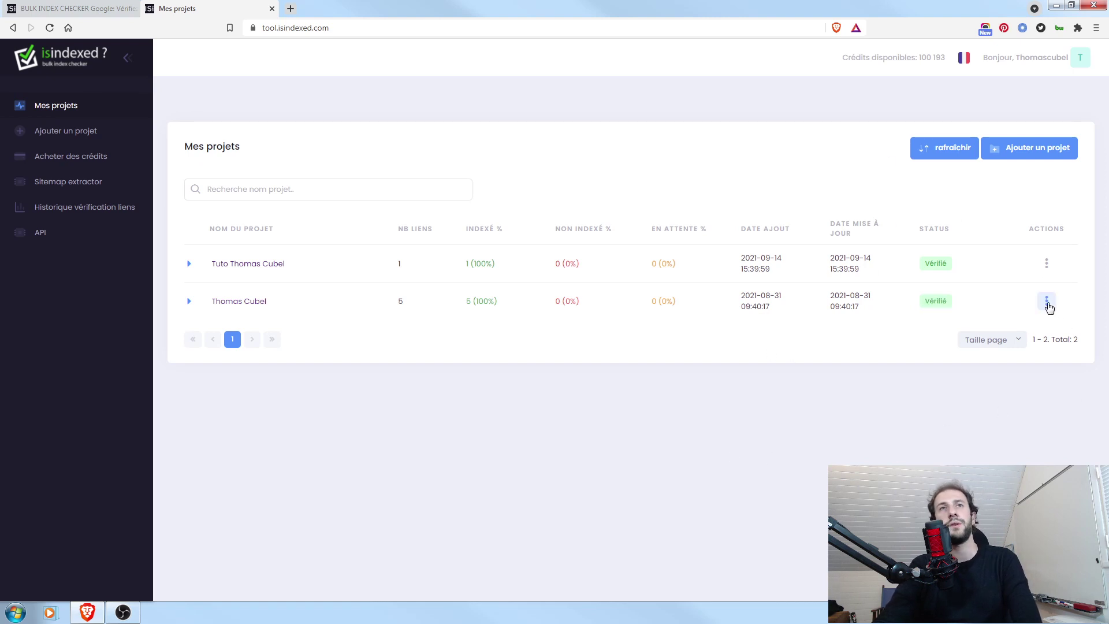
Check the actions available for the second project, dismiss them without choosing any, and open that project's link report
{"action": "left_click", "coordinate": [1047, 302]}
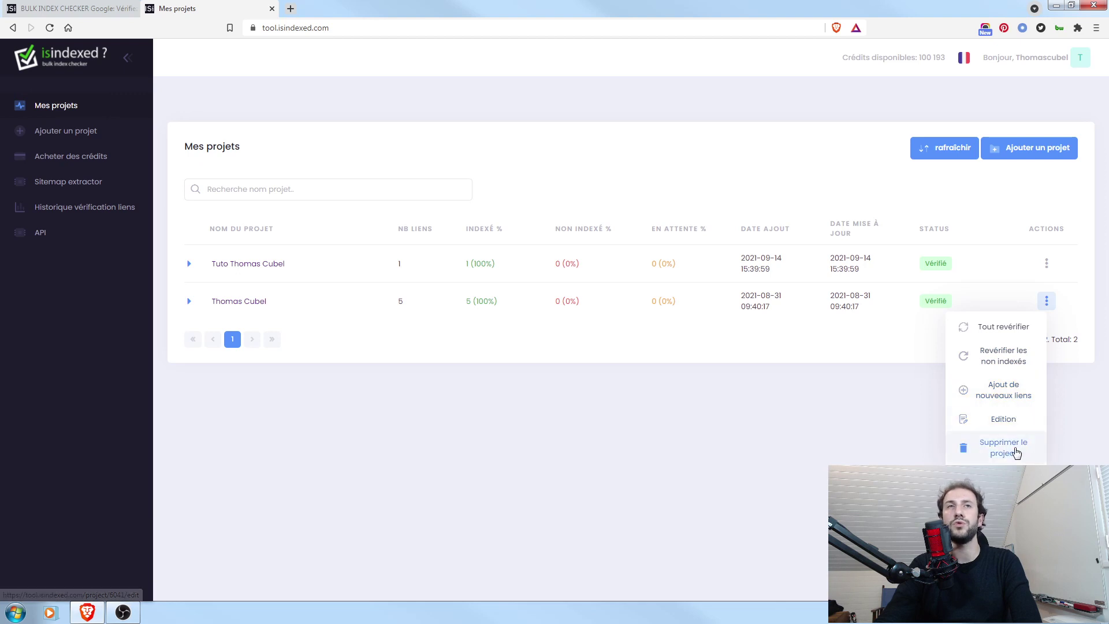
{"action": "left_click", "coordinate": [381, 438]}
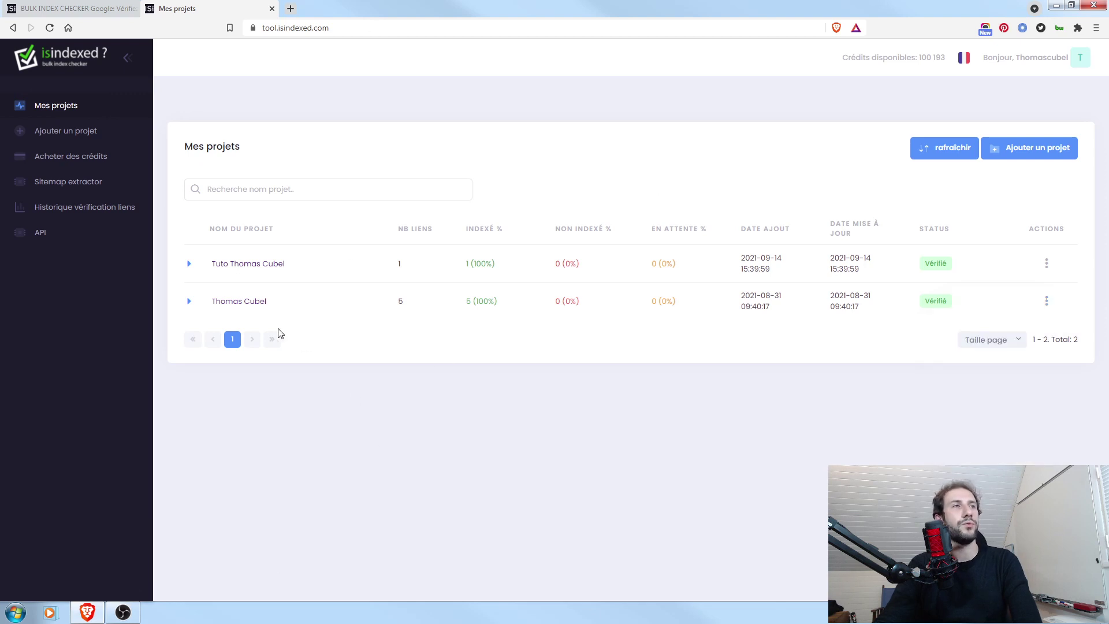
{"action": "left_click", "coordinate": [253, 303]}
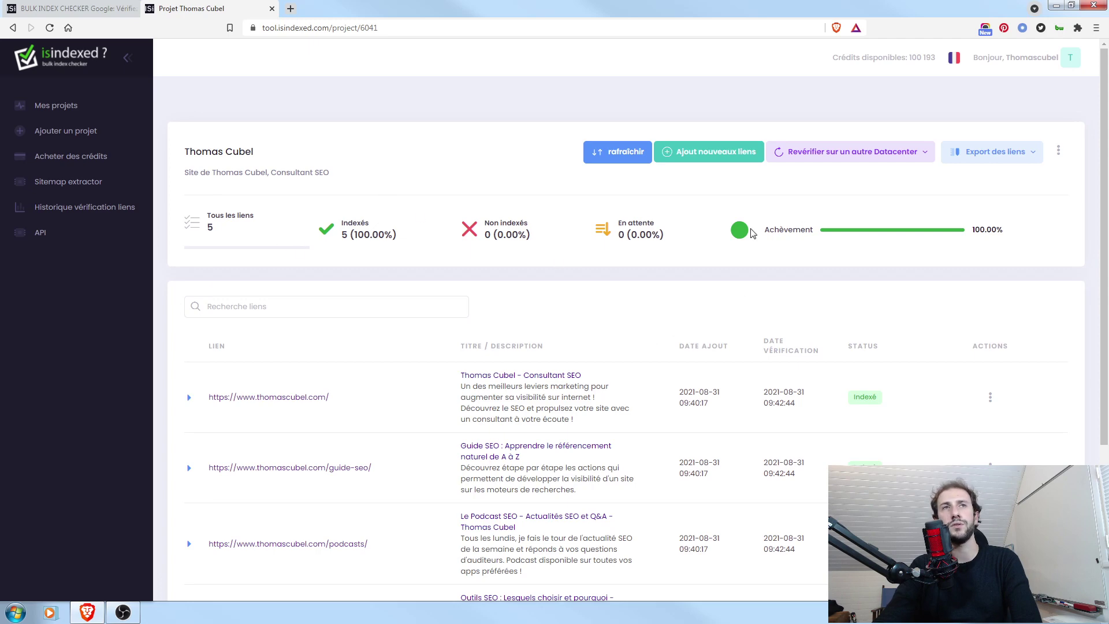
Review the project's link table, check the actions available for the home page link, and return to the project summary
{"action": "scroll", "coordinate": [416, 341], "scroll_direction": "down", "scroll_amount": 3}
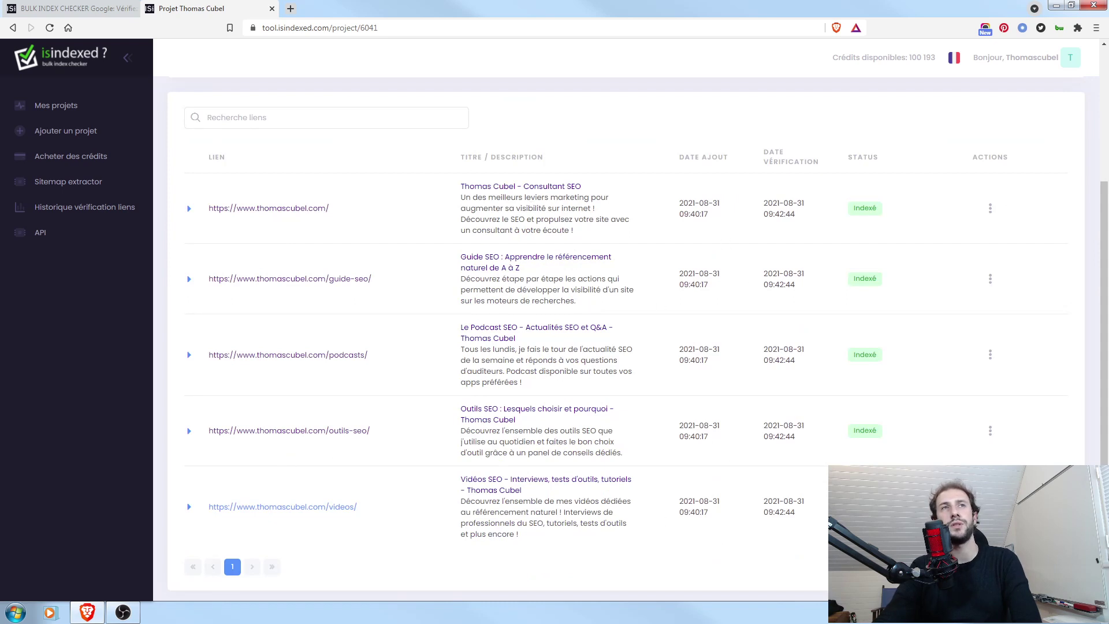
{"action": "left_click", "coordinate": [990, 209]}
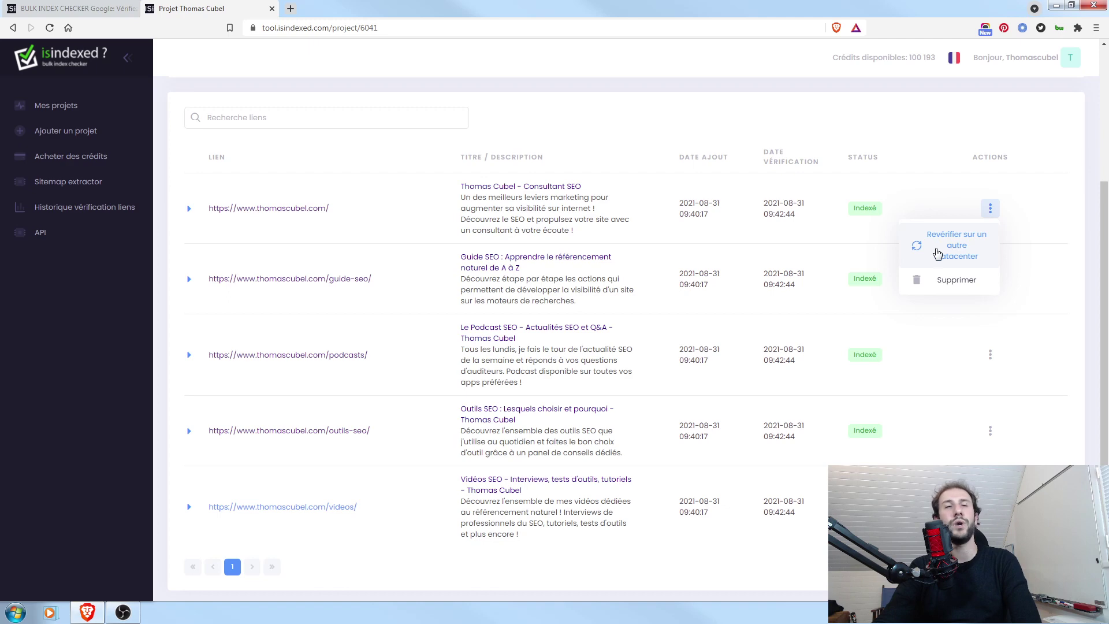
{"action": "scroll", "coordinate": [865, 144], "scroll_direction": "up", "scroll_amount": 1}
{"action": "scroll", "coordinate": [864, 161], "scroll_direction": "up", "scroll_amount": 3}
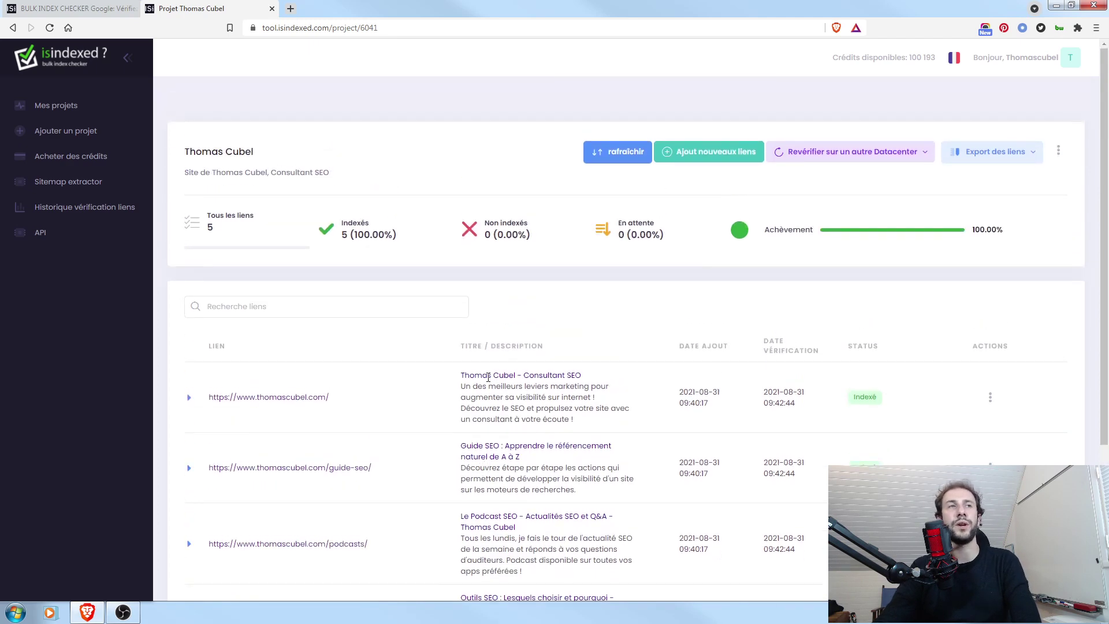
Check the project's options for rechecking on another datacenter and its CSV and TXT export choices, and activate the link search
{"action": "left_click", "coordinate": [930, 152]}
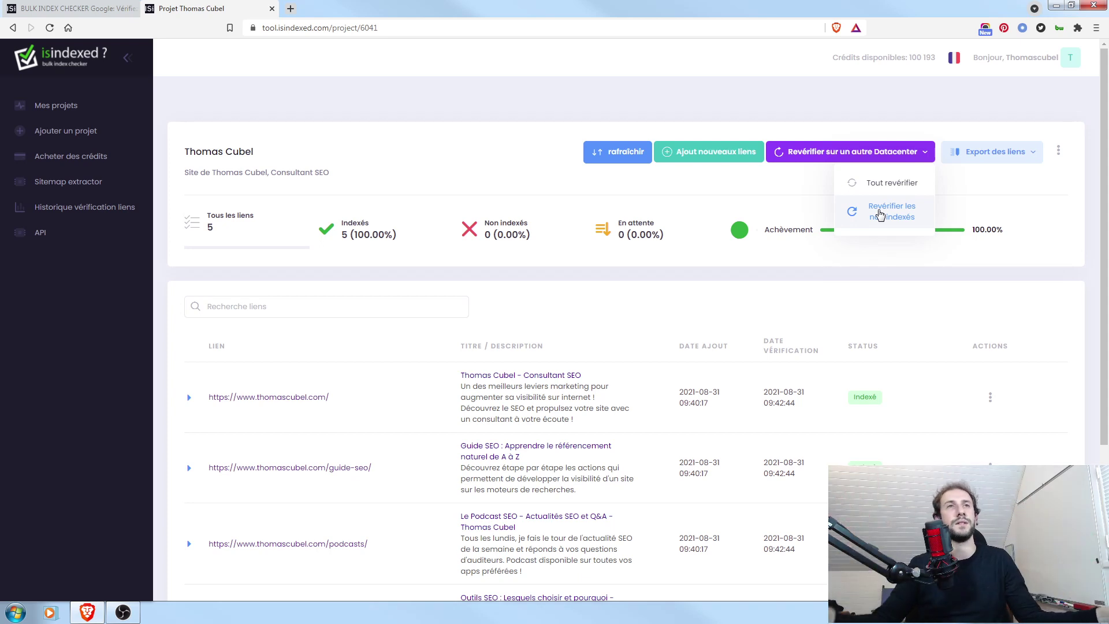
{"action": "left_click", "coordinate": [880, 215]}
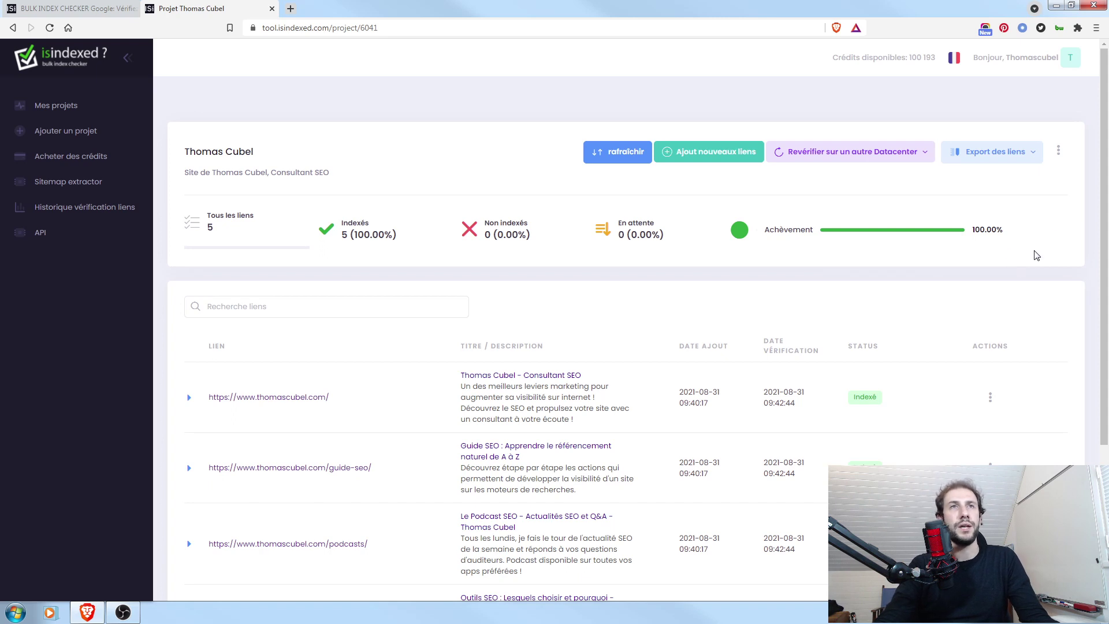
{"action": "left_click", "coordinate": [1037, 153]}
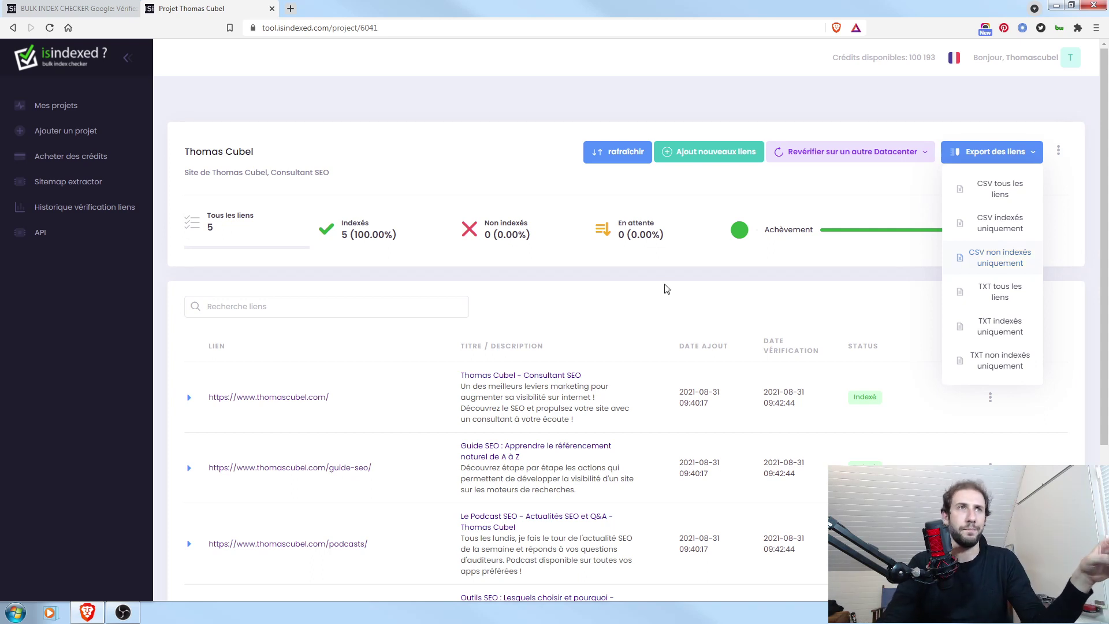
{"action": "left_click", "coordinate": [636, 292]}
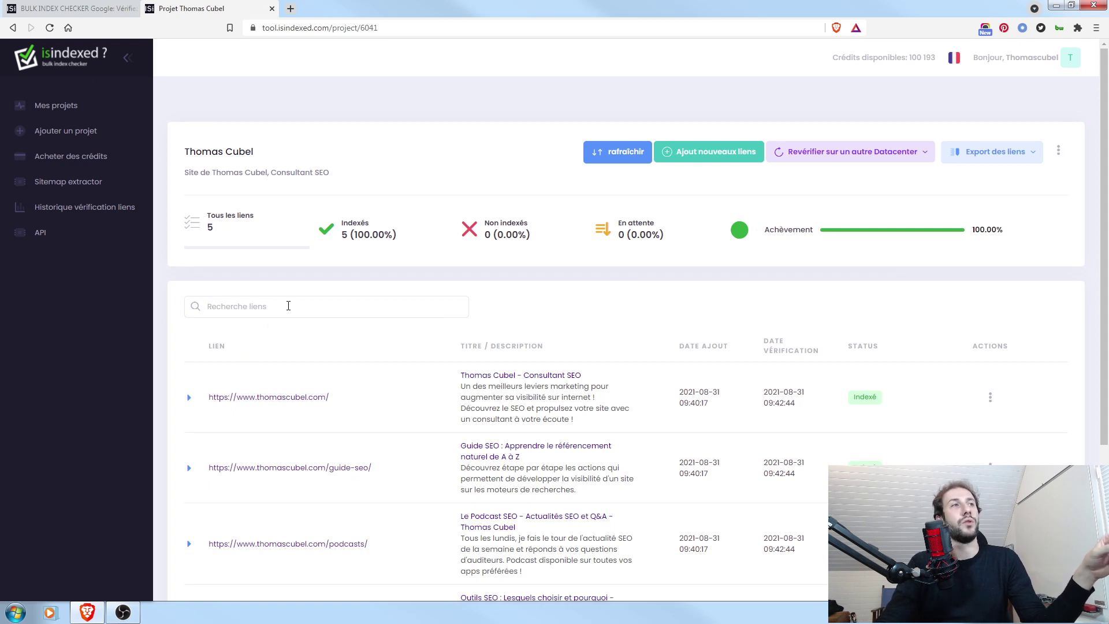
{"action": "left_click", "coordinate": [287, 305]}
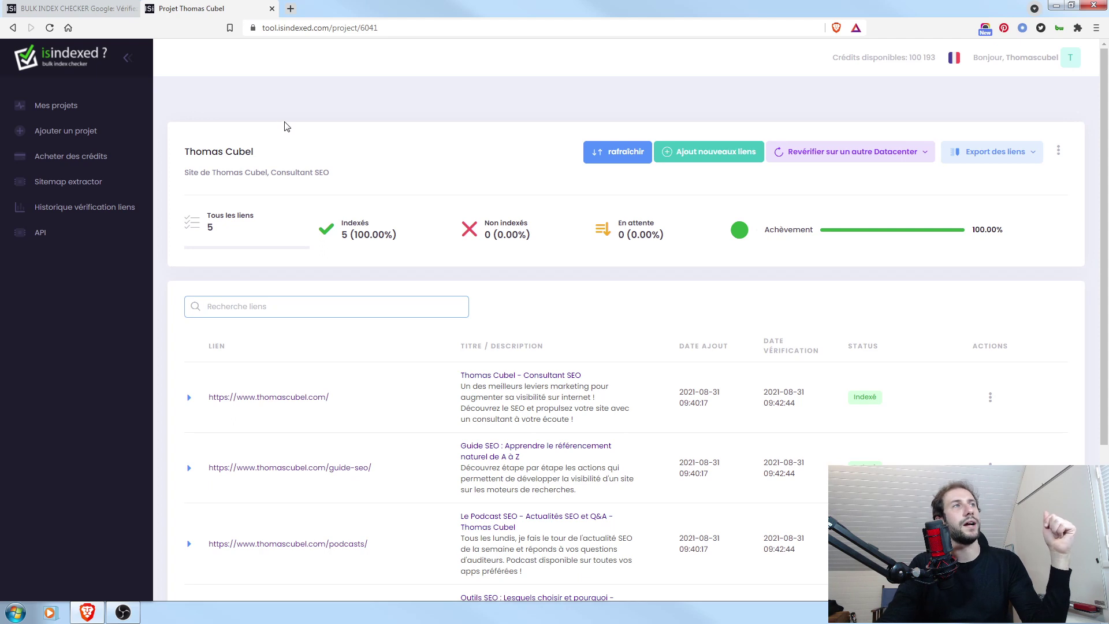
Open the sitemap extractor and fill the sitemap URL with the suggested address ending in sitemap_index.xml
{"action": "left_click", "coordinate": [92, 182]}
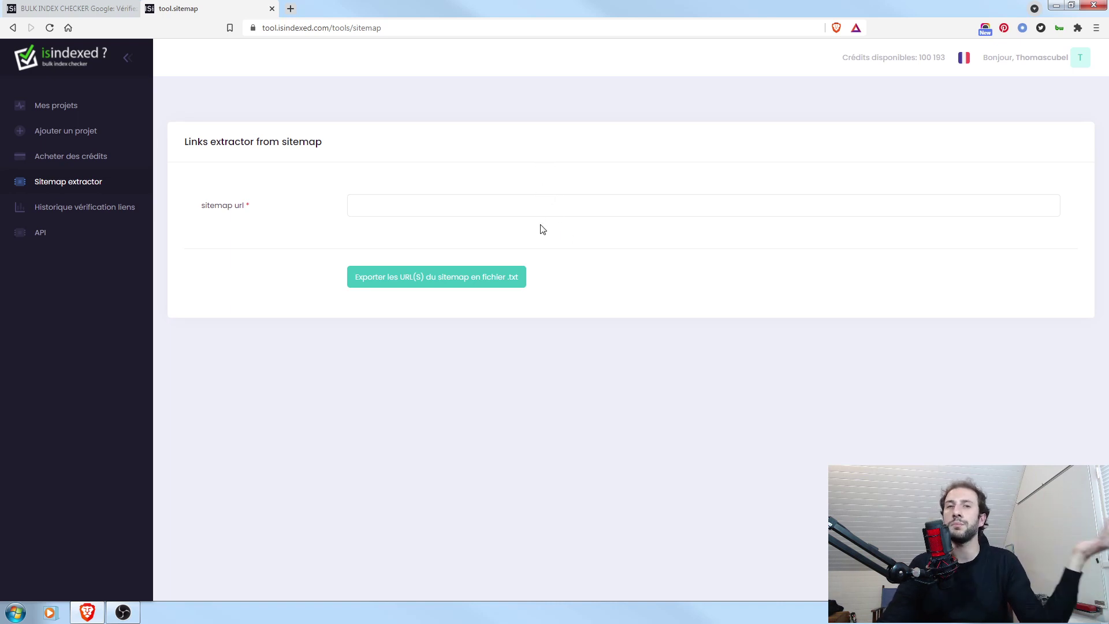
{"action": "left_click", "coordinate": [554, 200]}
{"action": "type", "text": "h"}
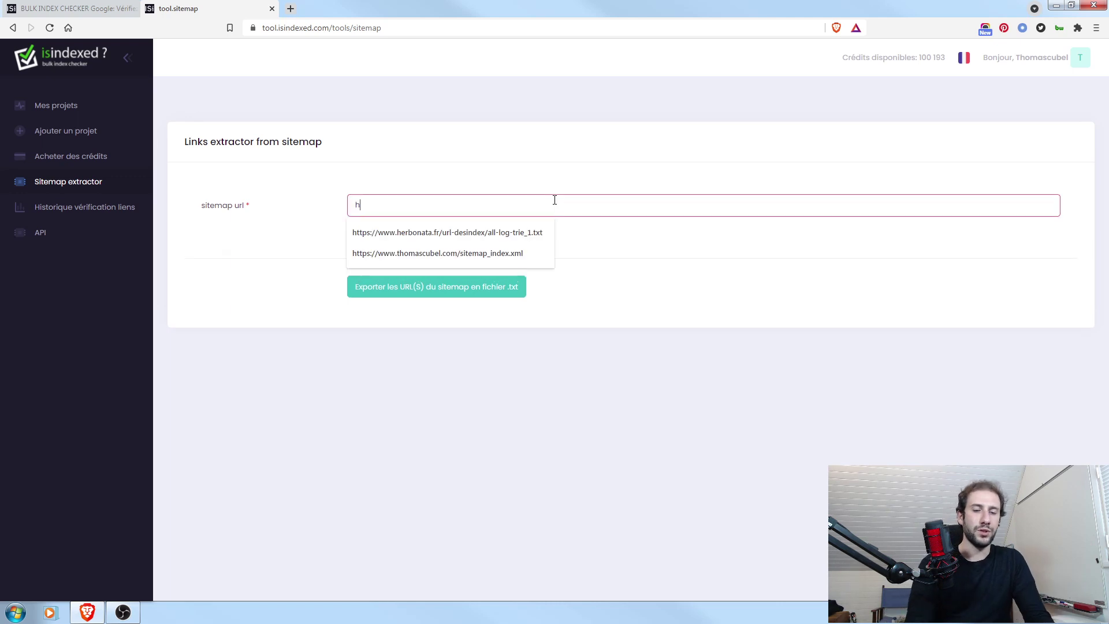
{"action": "left_click", "coordinate": [500, 254]}
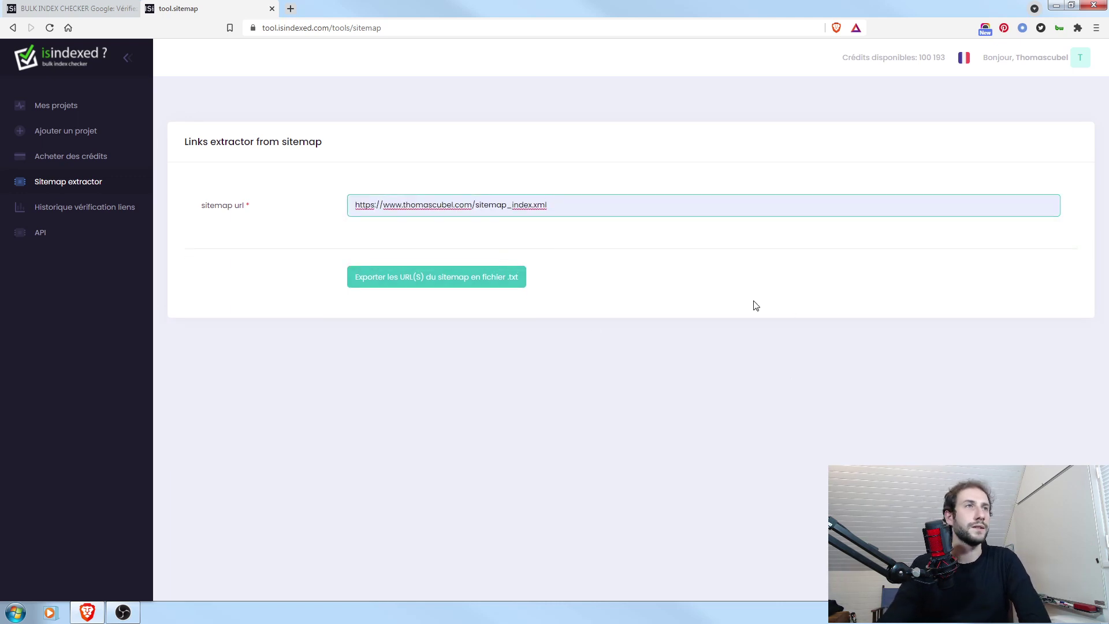
Export the sitemap's URLs as a text file and save it to the desktop under the name sitemap
{"action": "left_click", "coordinate": [438, 279]}
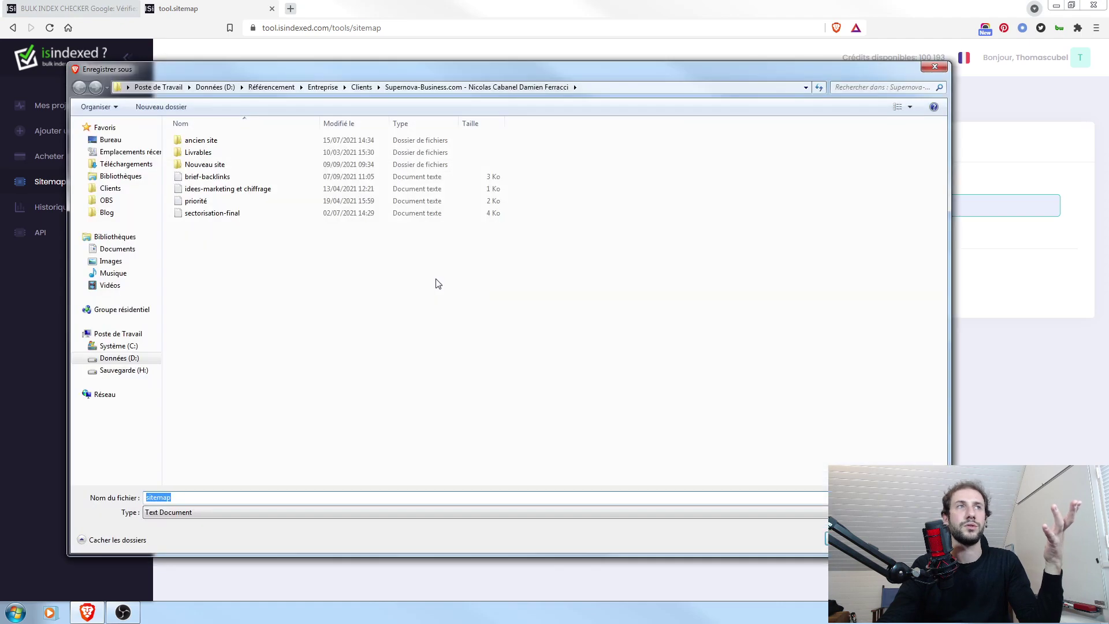
{"action": "left_click", "coordinate": [118, 140]}
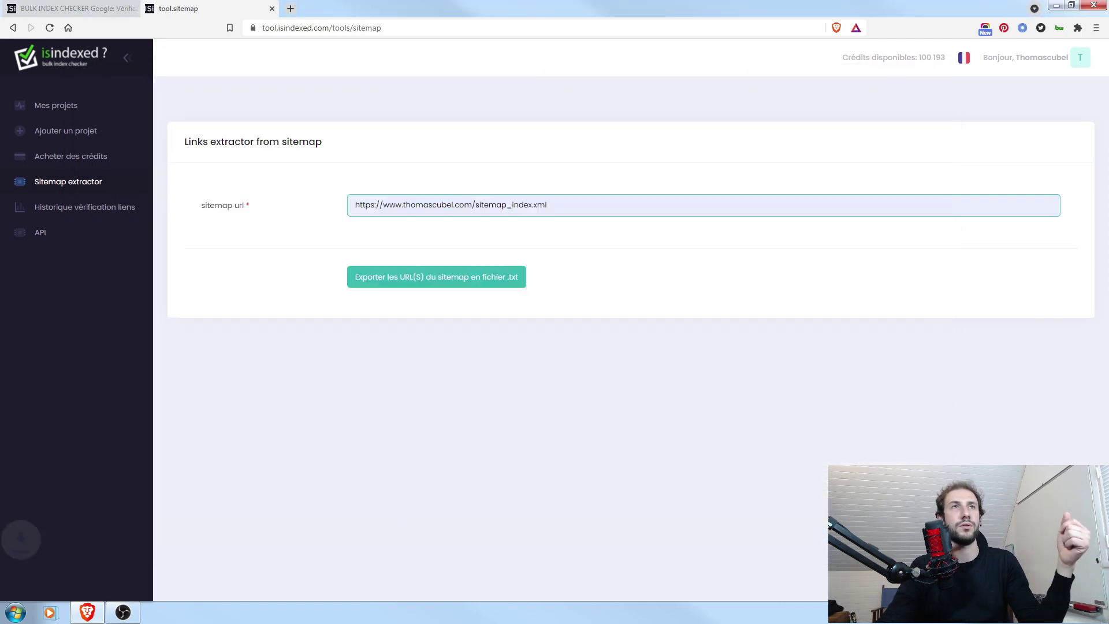
{"action": "left_click", "coordinate": [855, 539]}
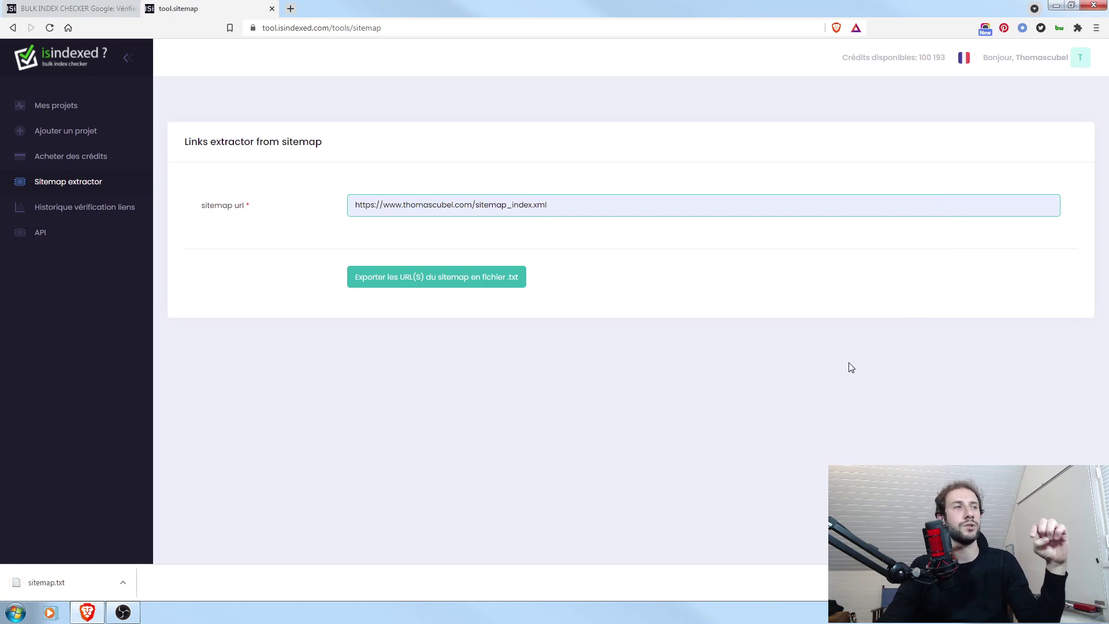
Switch to the desktop and open the exported sitemap text file in Notepad++
{"action": "left_click", "coordinate": [1059, 7]}
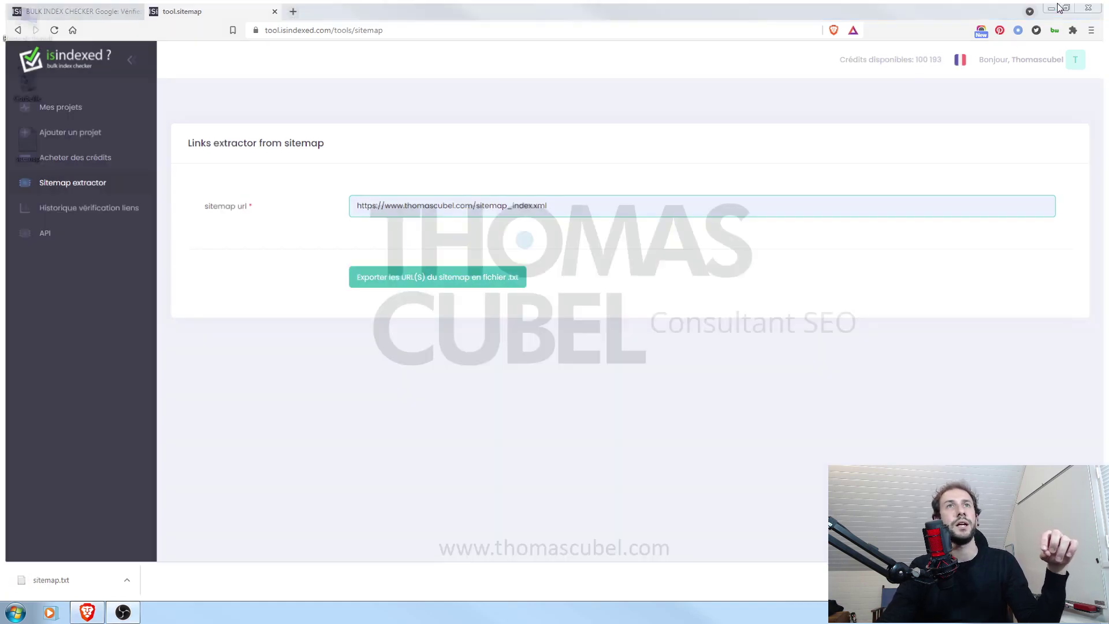
{"action": "left_click", "coordinate": [27, 145]}
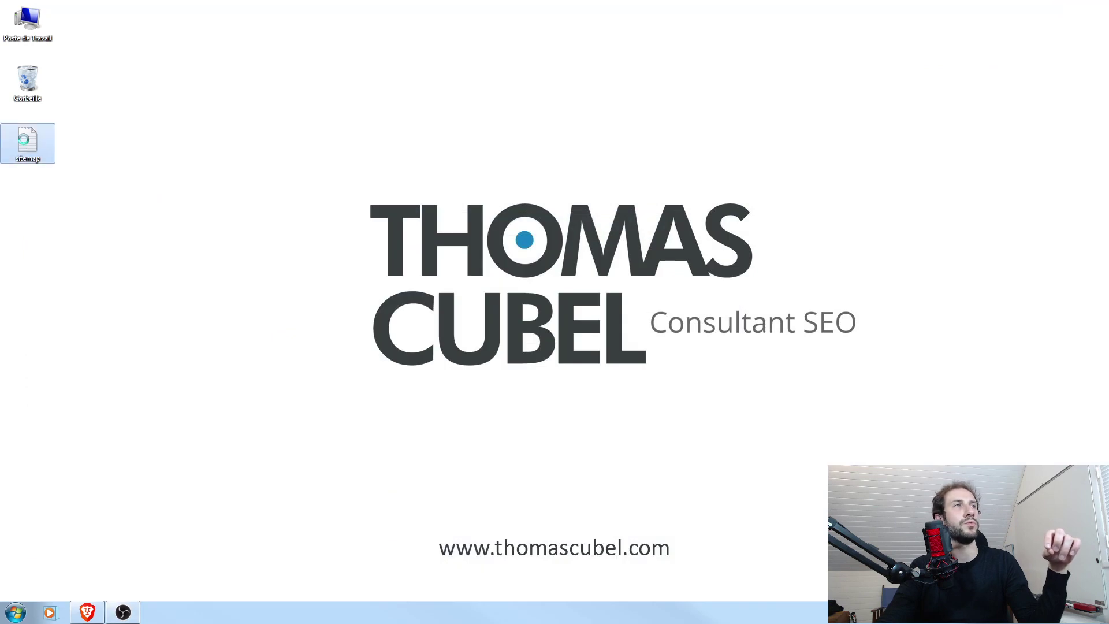
{"action": "right_click", "coordinate": [28, 145]}
{"action": "left_click", "coordinate": [56, 224]}
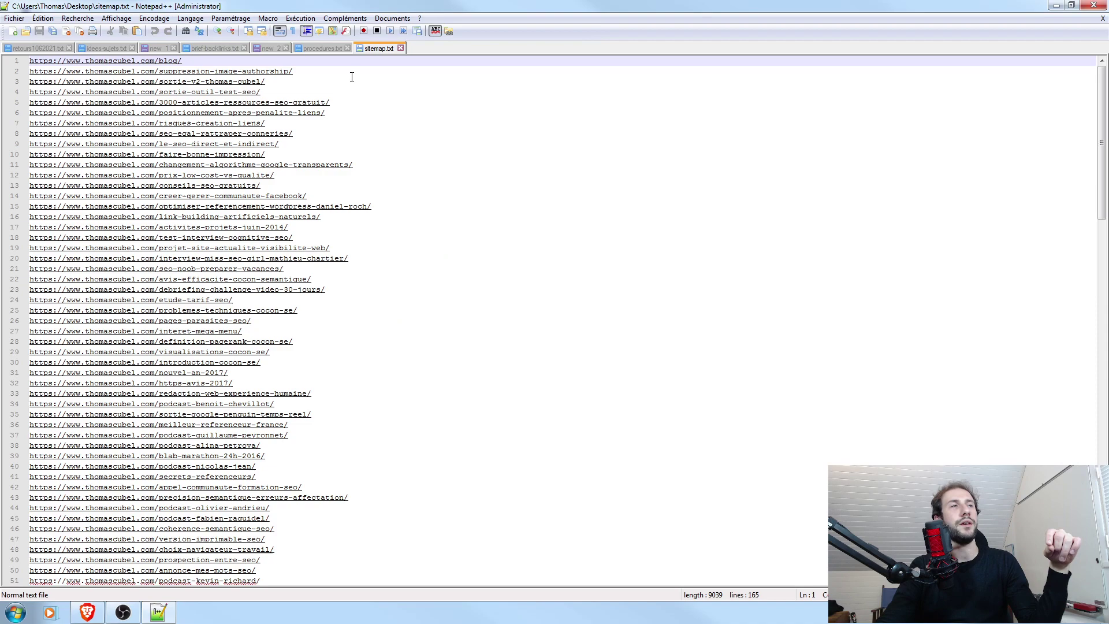
Examine the extracted URL list through to its last line and return to the beginning of the file
{"action": "left_click", "coordinate": [352, 77]}
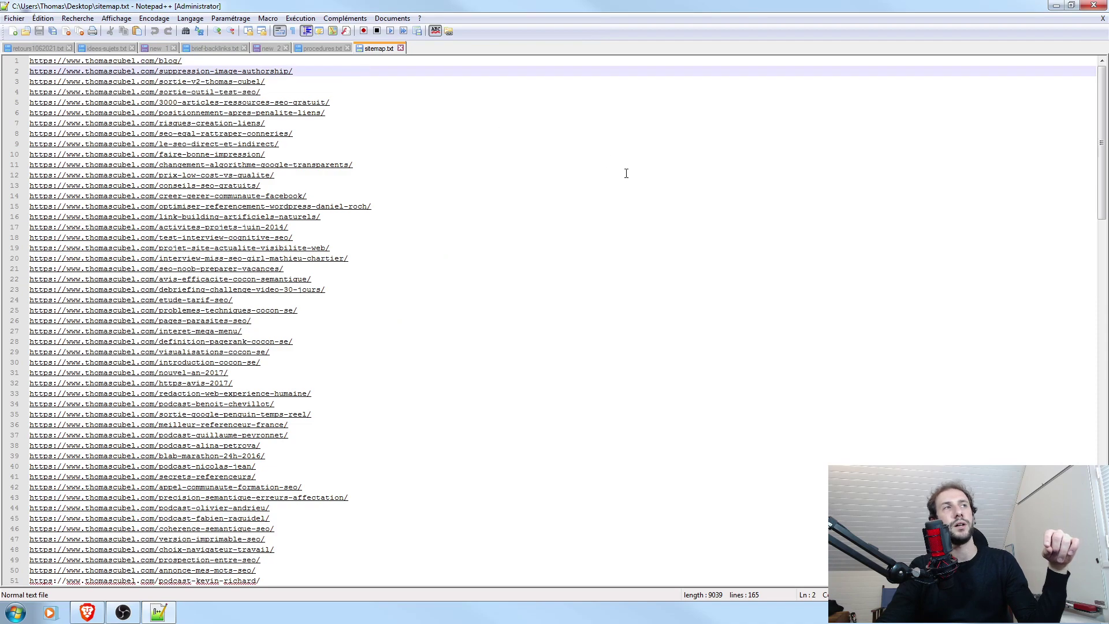
{"action": "scroll", "coordinate": [634, 203], "scroll_direction": "down", "scroll_amount": 20}
{"action": "scroll", "coordinate": [798, 266], "scroll_direction": "down", "scroll_amount": 13}
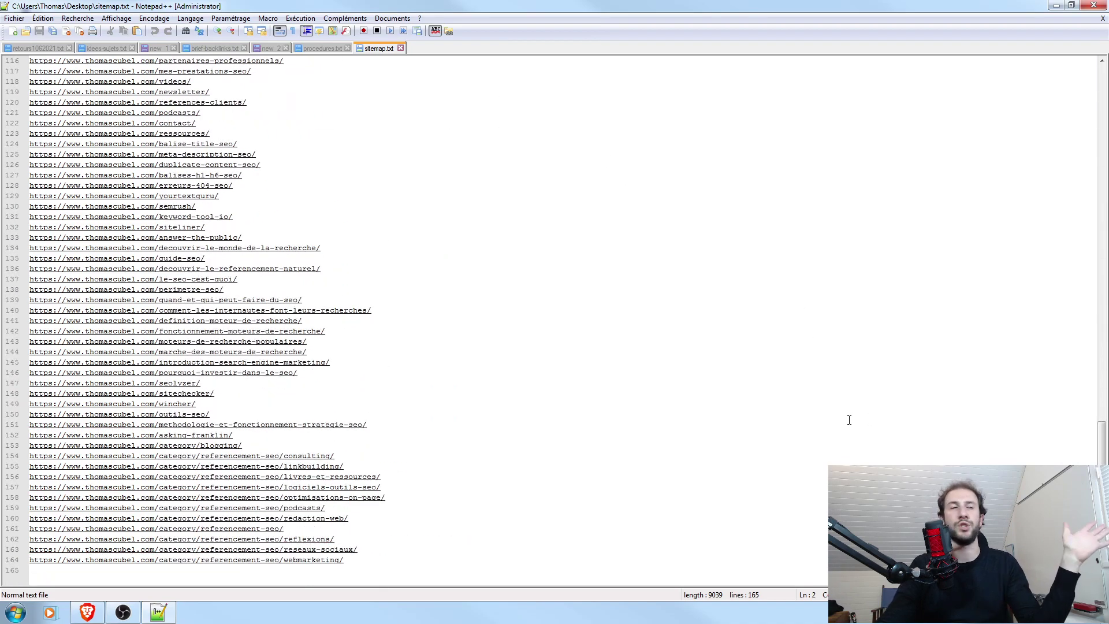
{"action": "scroll", "coordinate": [716, 347], "scroll_direction": "up", "scroll_amount": 7}
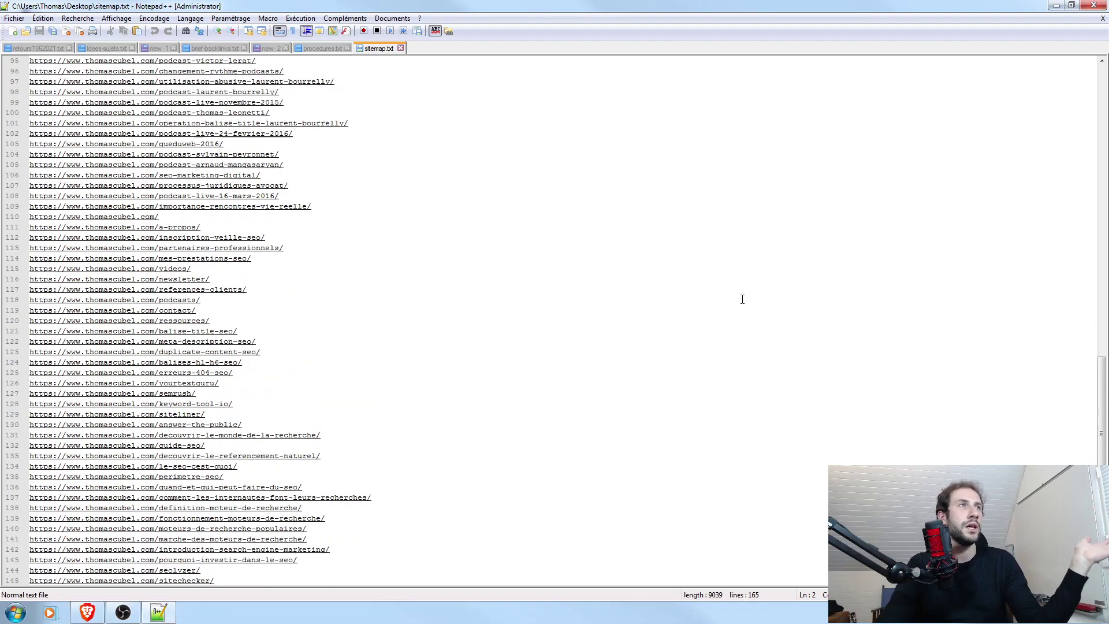
{"action": "scroll", "coordinate": [751, 298], "scroll_direction": "up", "scroll_amount": 20}
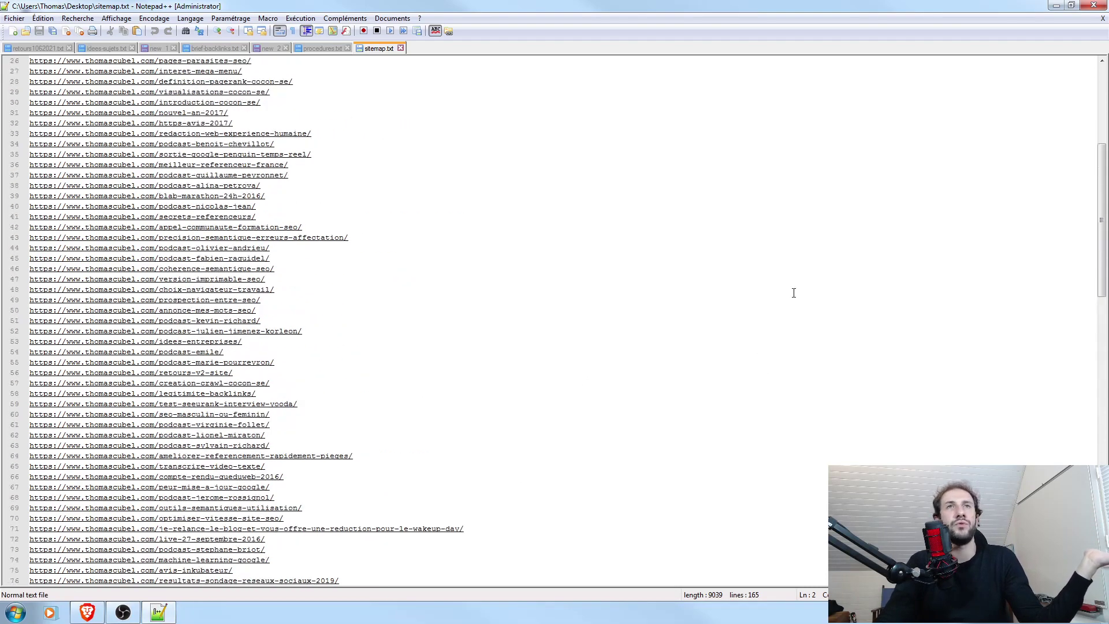
{"action": "scroll", "coordinate": [797, 277], "scroll_direction": "up", "scroll_amount": 8}
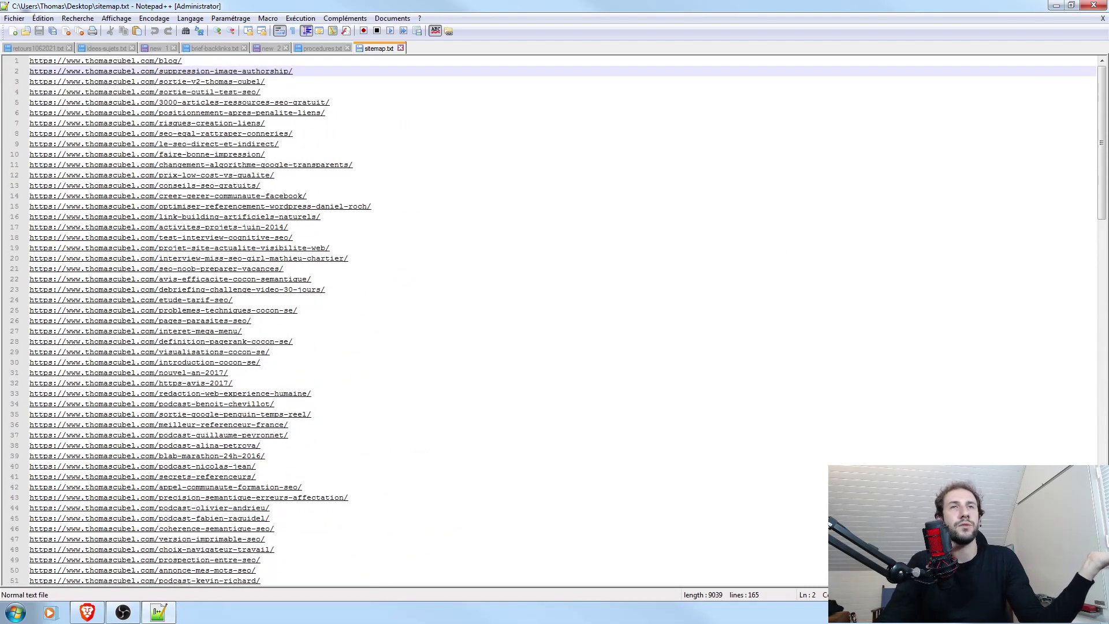
Switch back to the Brave browser and open the link verification history to view its dates, link counts and exports
{"action": "left_click", "coordinate": [1056, 5]}
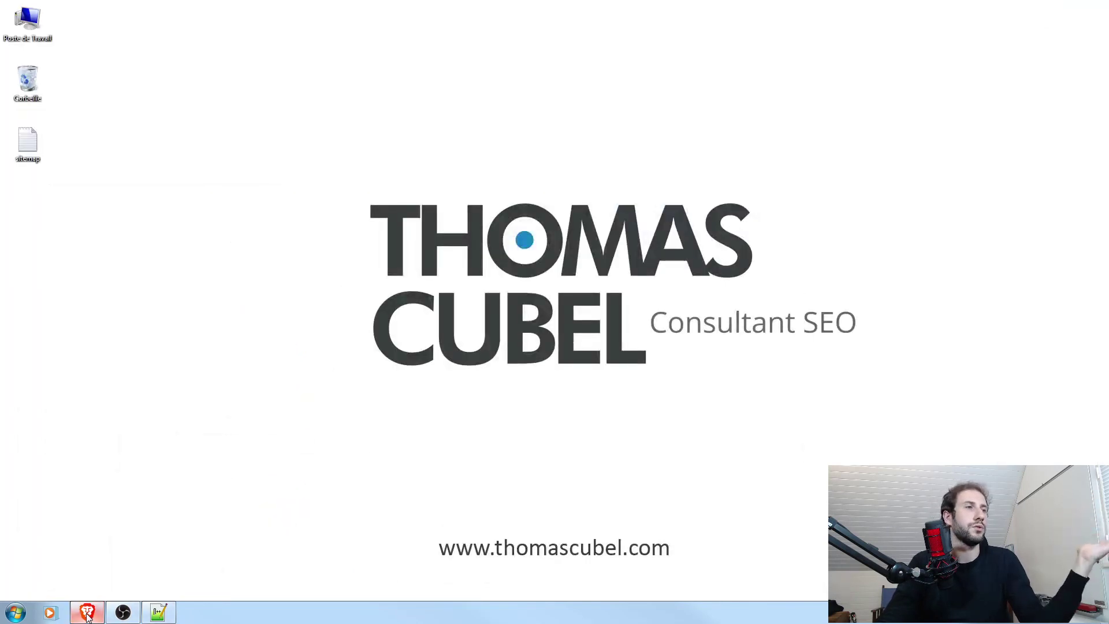
{"action": "left_click", "coordinate": [88, 613]}
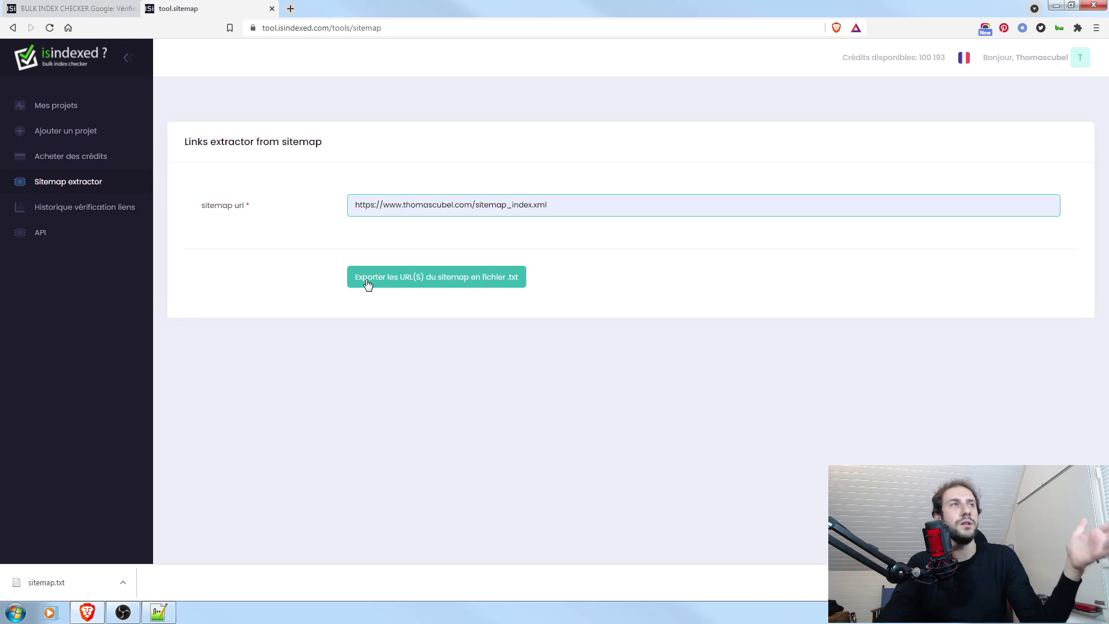
{"action": "left_click", "coordinate": [106, 214]}
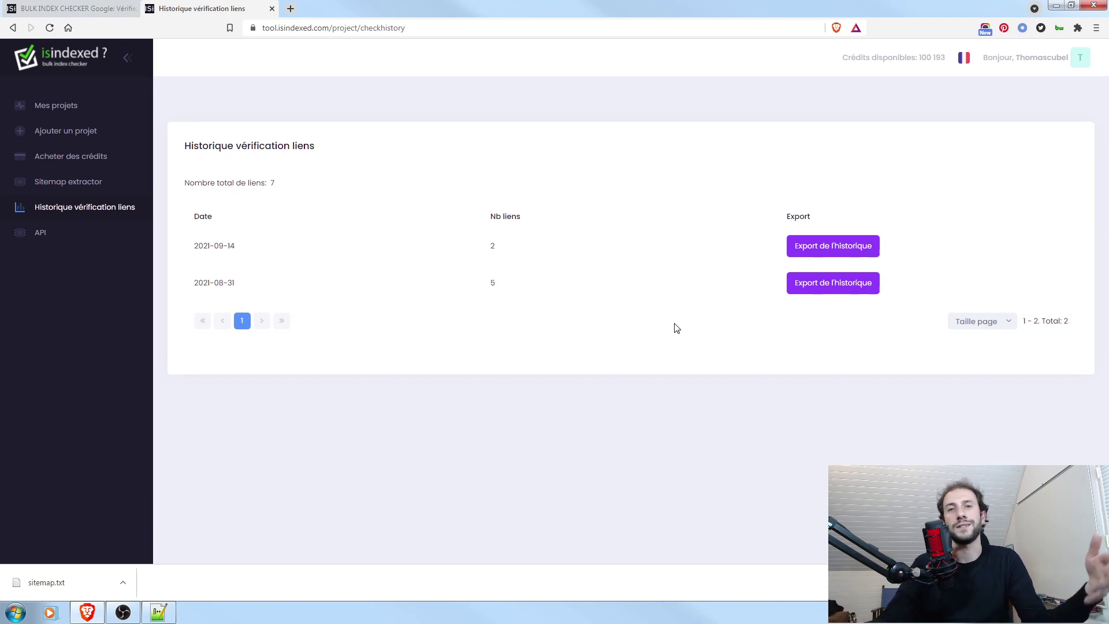
Open the REST API documentation, examine the endpoints for credits, project listing and project creation, and return to the project list
{"action": "left_click", "coordinate": [43, 234]}
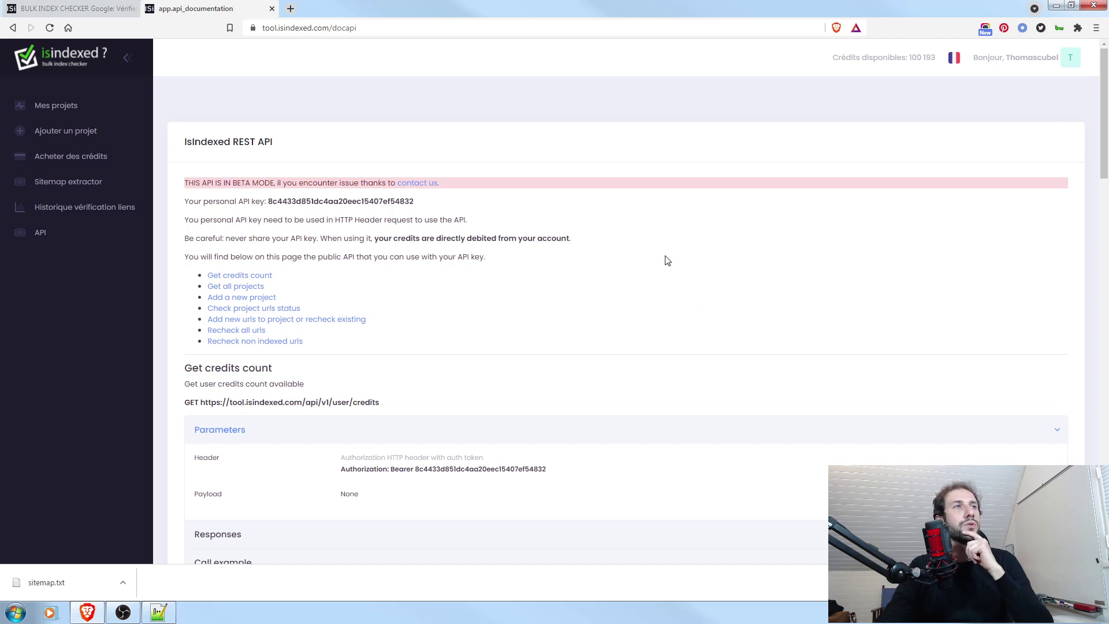
{"action": "scroll", "coordinate": [670, 257], "scroll_direction": "down", "scroll_amount": 4}
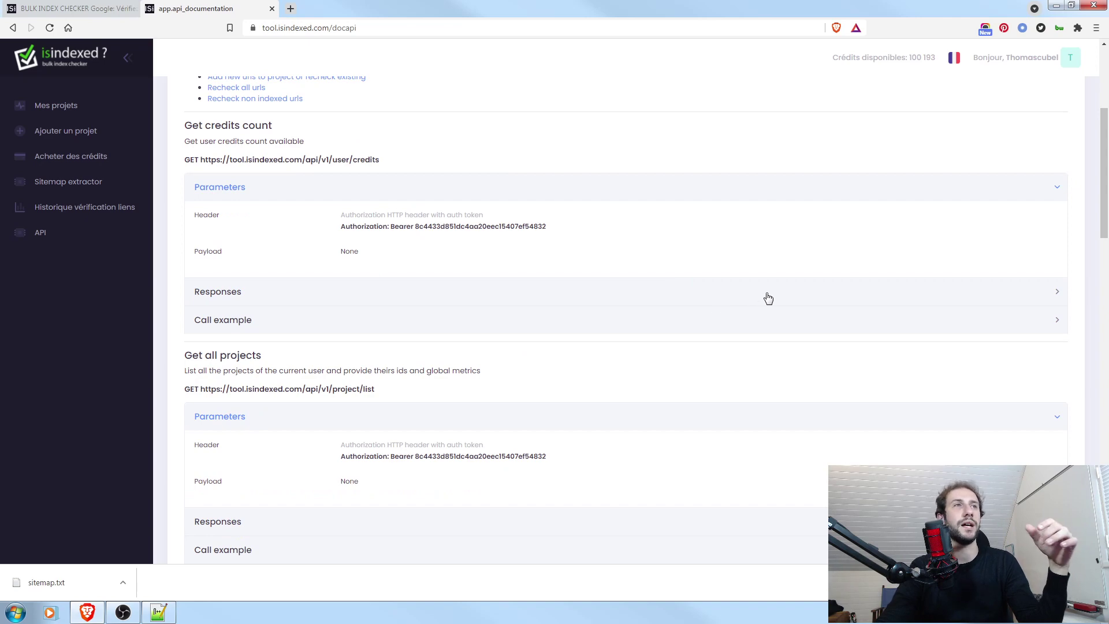
{"action": "scroll", "coordinate": [769, 298], "scroll_direction": "up", "scroll_amount": 1}
{"action": "scroll", "coordinate": [778, 292], "scroll_direction": "down", "scroll_amount": 2}
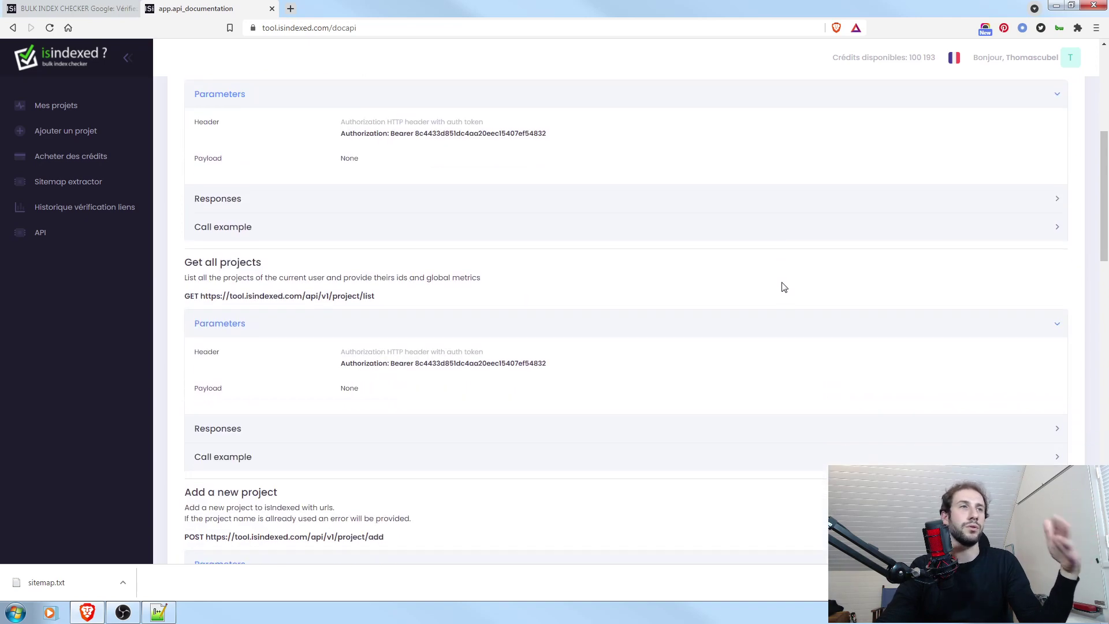
{"action": "scroll", "coordinate": [784, 287], "scroll_direction": "down", "scroll_amount": 12}
{"action": "scroll", "coordinate": [795, 294], "scroll_direction": "up", "scroll_amount": 8}
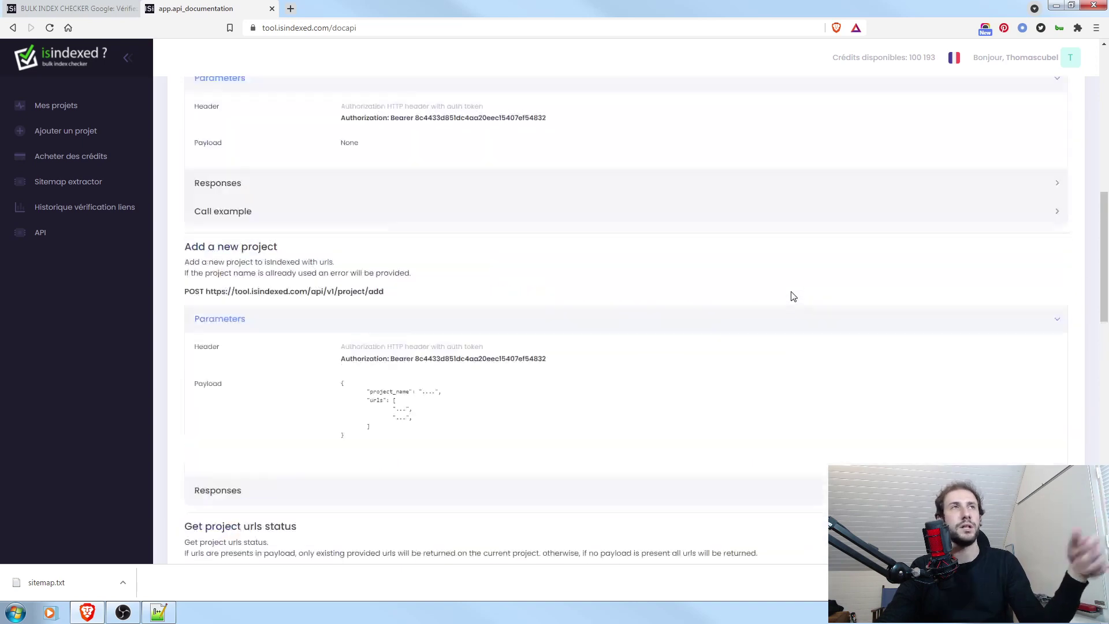
{"action": "scroll", "coordinate": [793, 296], "scroll_direction": "up", "scroll_amount": 10}
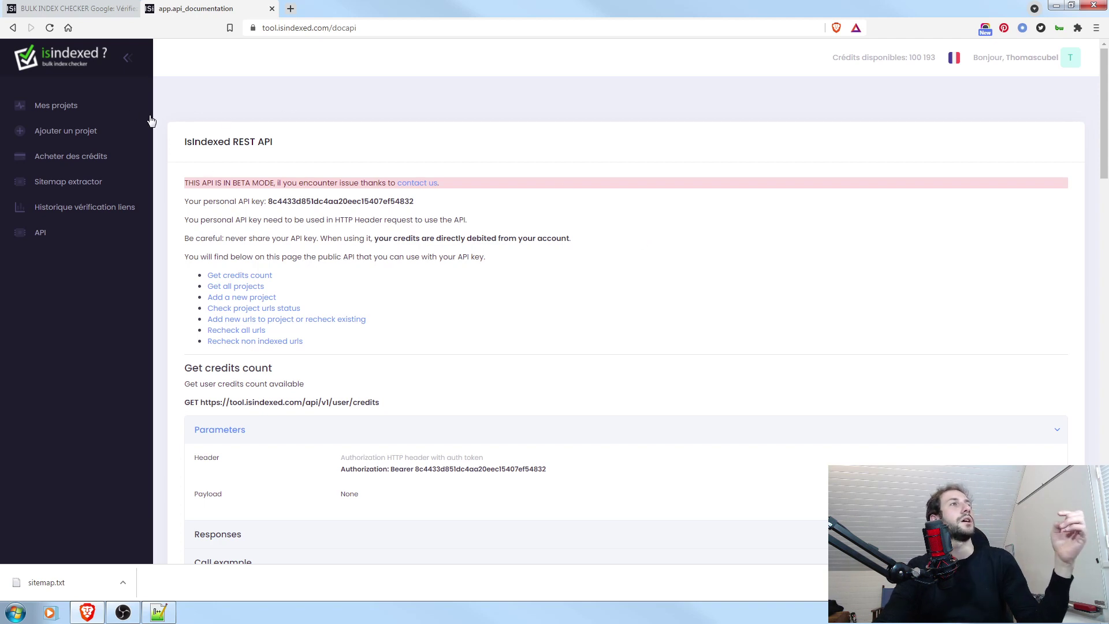
{"action": "left_click", "coordinate": [72, 112]}
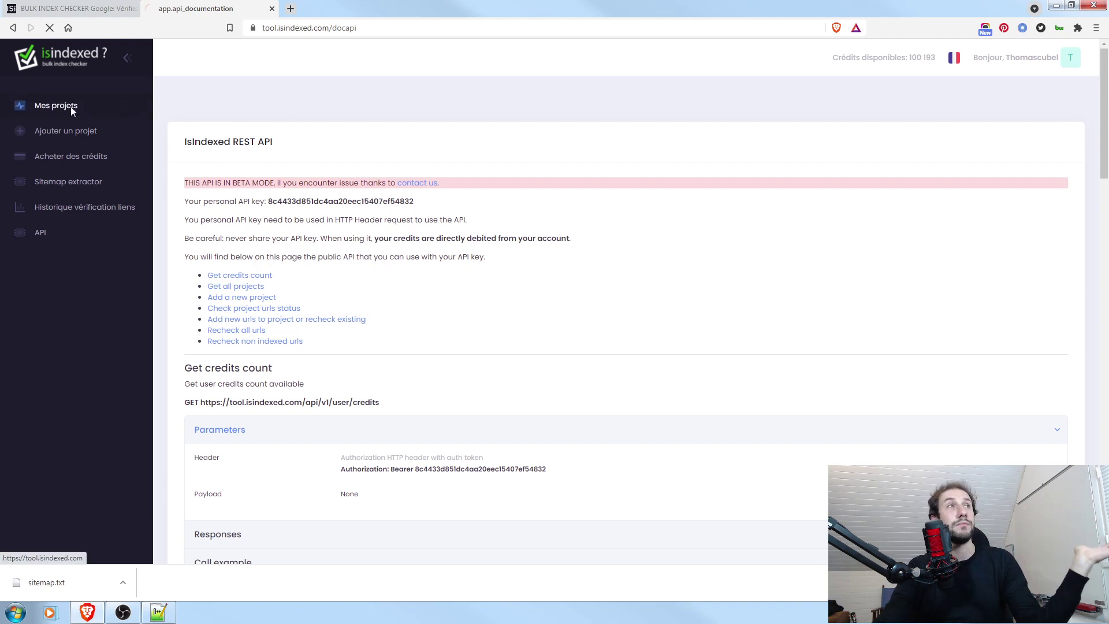